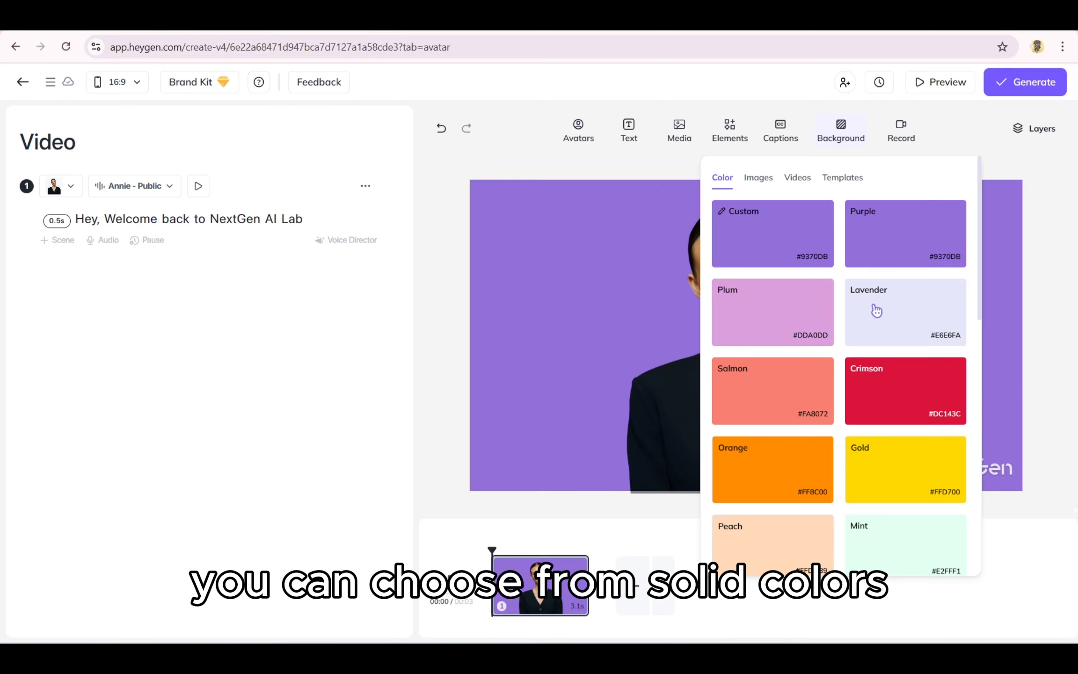
Step: Try the Lavender and Salmon scene background colours, then adjust the custom colour to a muted pink
click(875, 311)
click(748, 381)
click(738, 212)
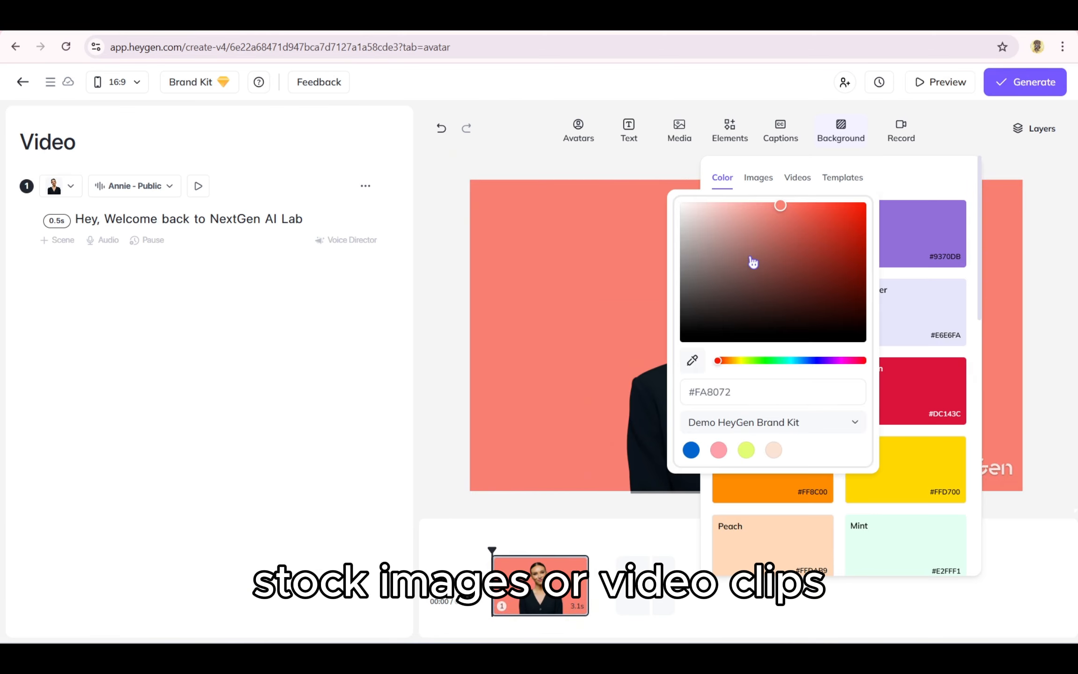
drag(744, 234, 722, 251)
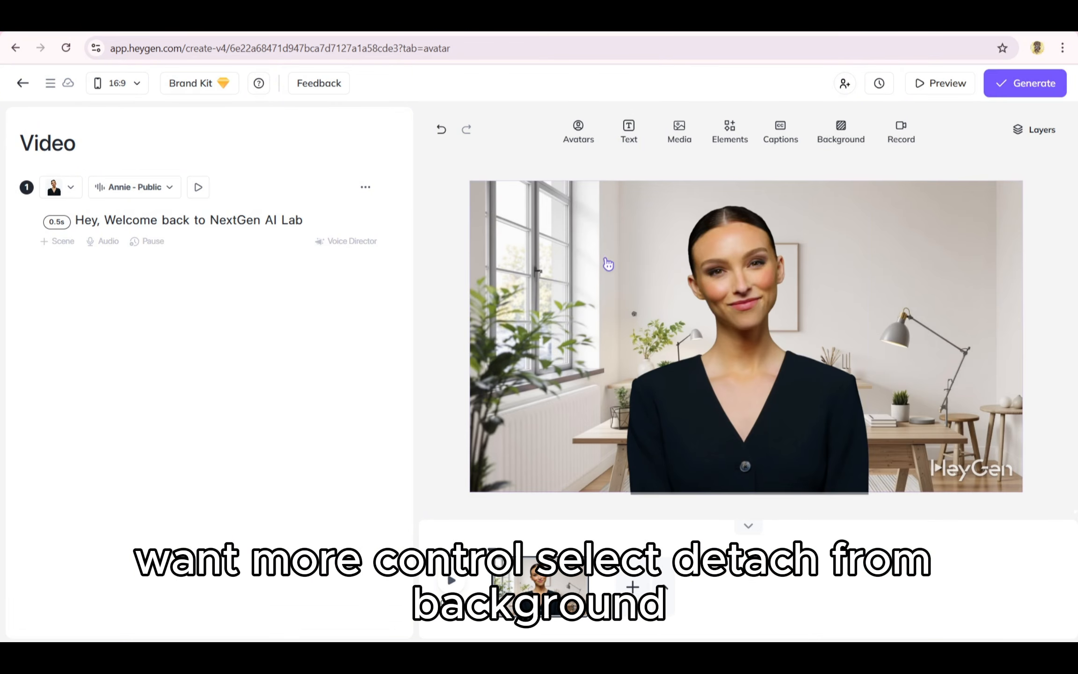
Step: Detach the office image from the background and move it to the lower left area of the canvas, beside the avatar
right_click(574, 256)
click(596, 271)
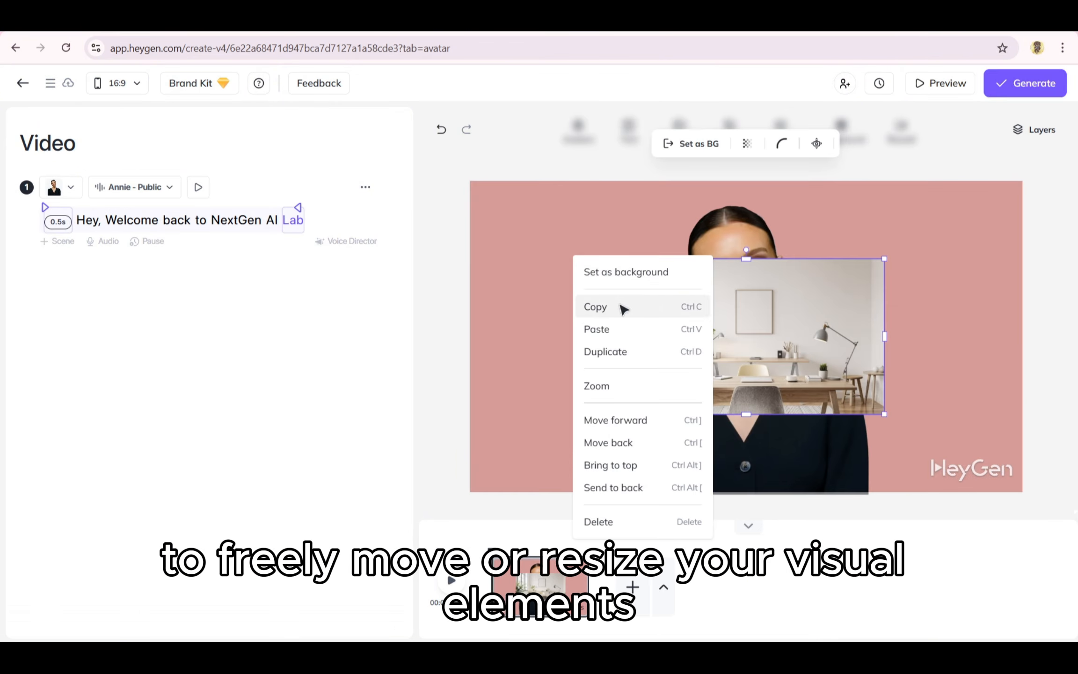
click(936, 317)
drag(709, 340, 607, 393)
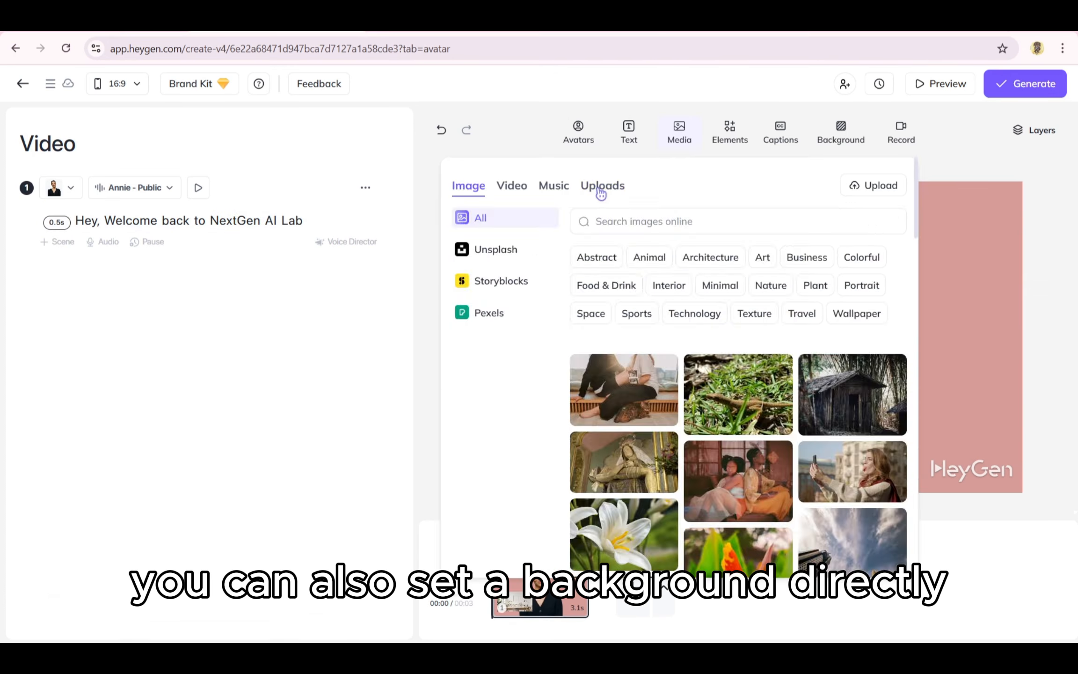
Step: Add the uploaded light-blue wave image to the scene and delete the office image
click(602, 186)
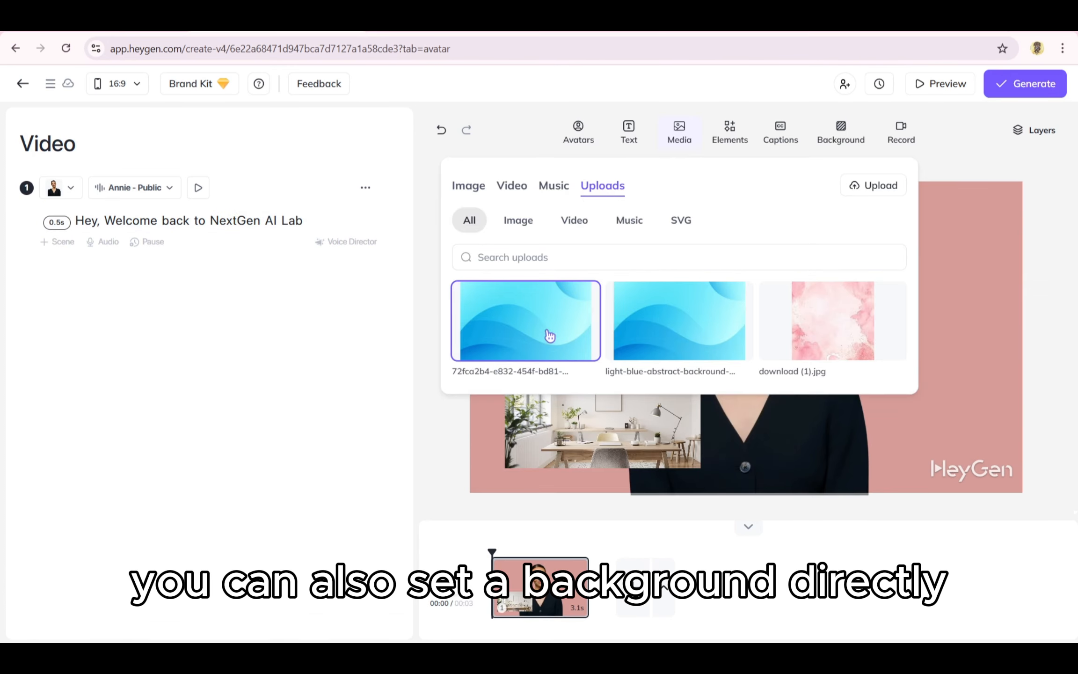
click(549, 337)
drag(742, 344, 788, 279)
click(572, 410)
key(Delete)
Step: Move the light-blue wave image to the left of the avatar and set it as the scene background
drag(729, 315, 608, 356)
right_click(609, 356)
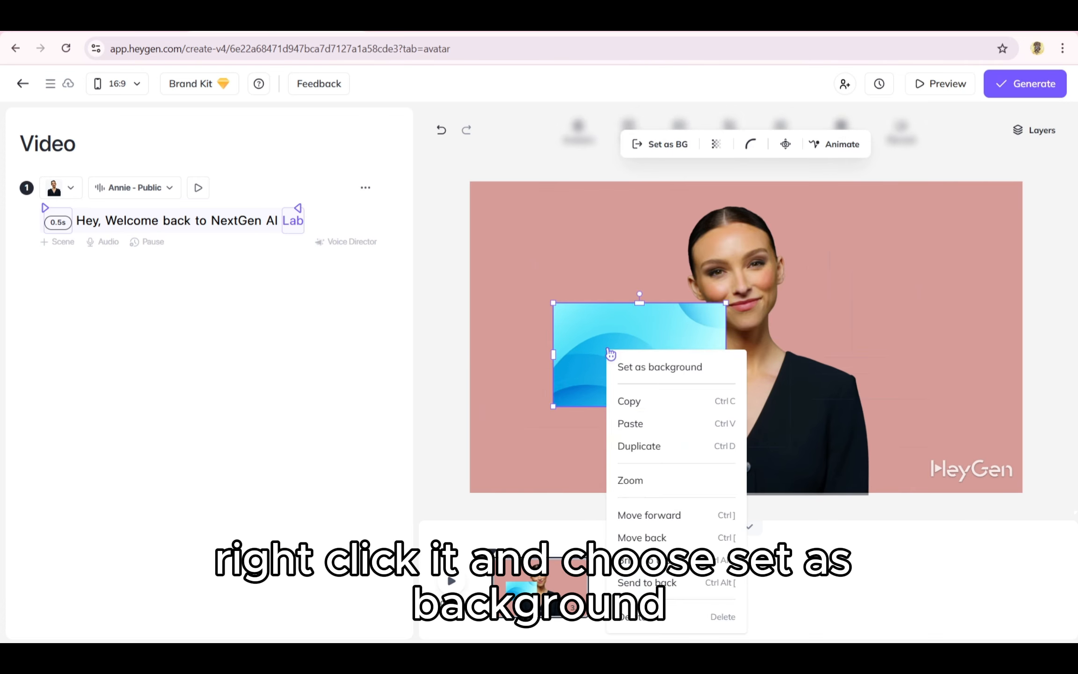
click(651, 367)
click(640, 252)
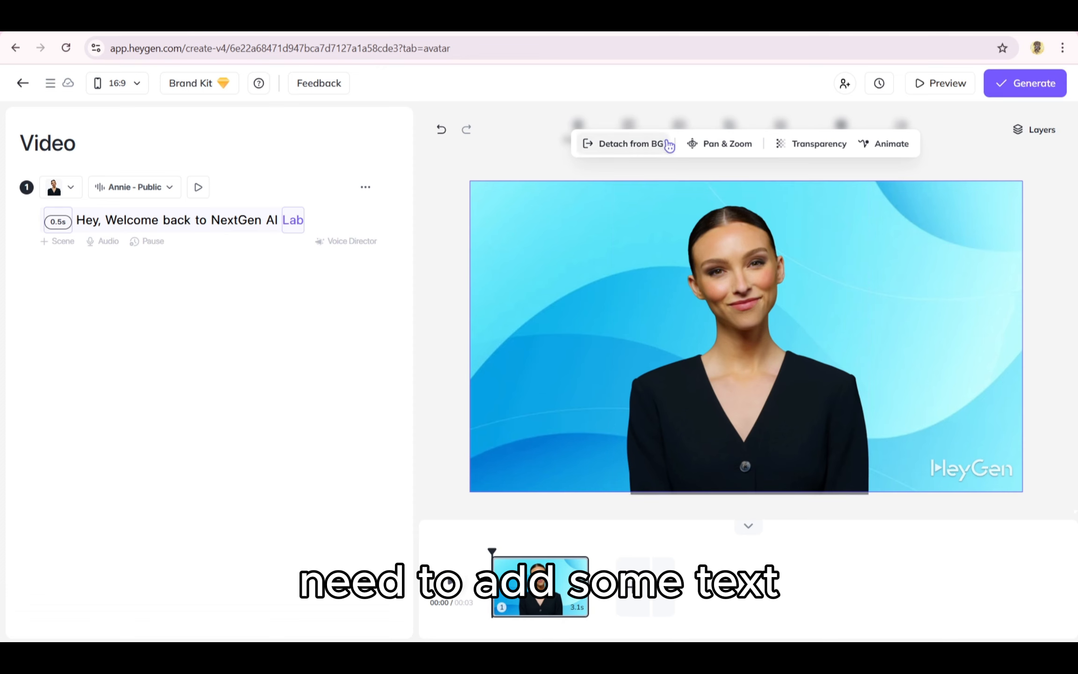
click(678, 155)
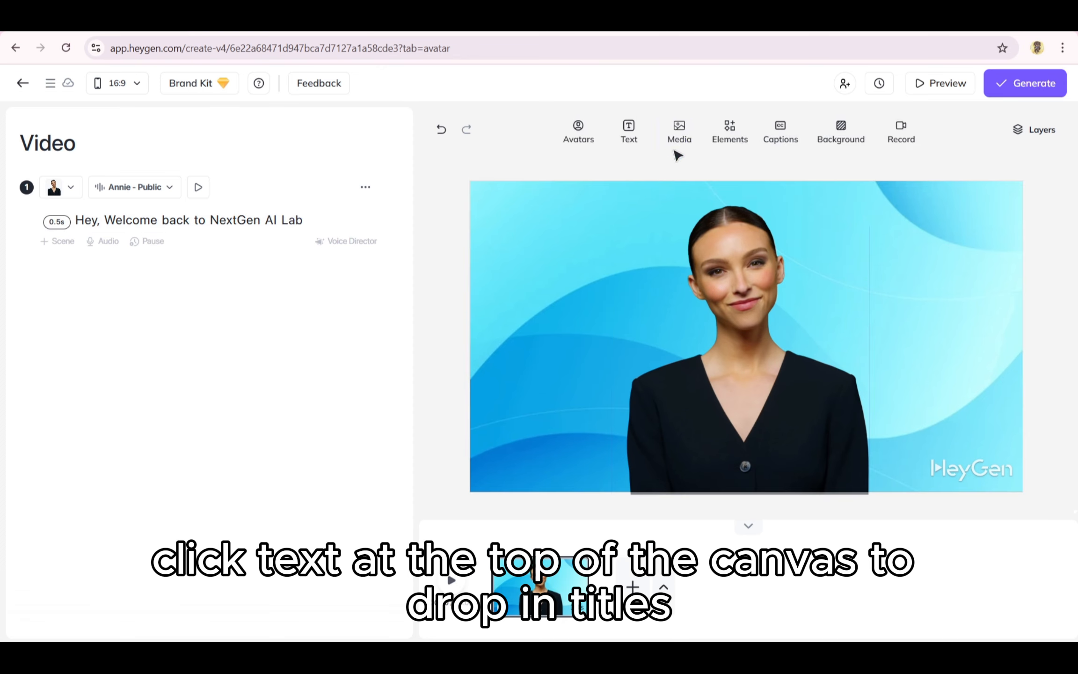
Step: Add a Title text element and place it to the left of the avatar's head
click(638, 139)
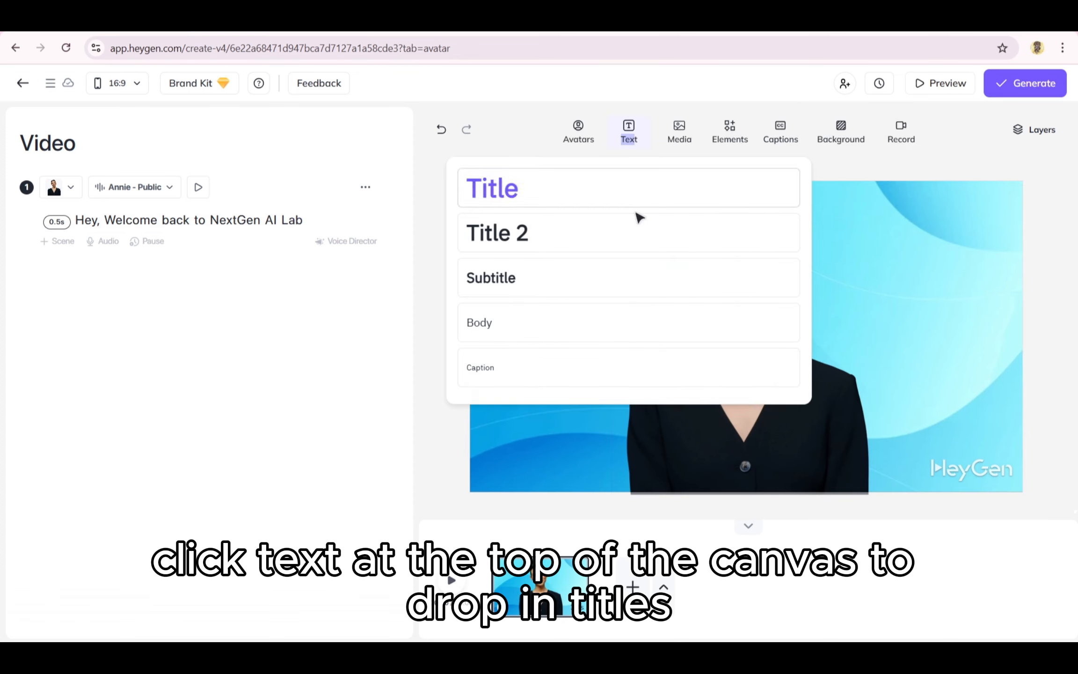
click(562, 188)
drag(731, 338, 588, 244)
Step: Replace the title's text with "NextGen AI Lab"
double_click(548, 253)
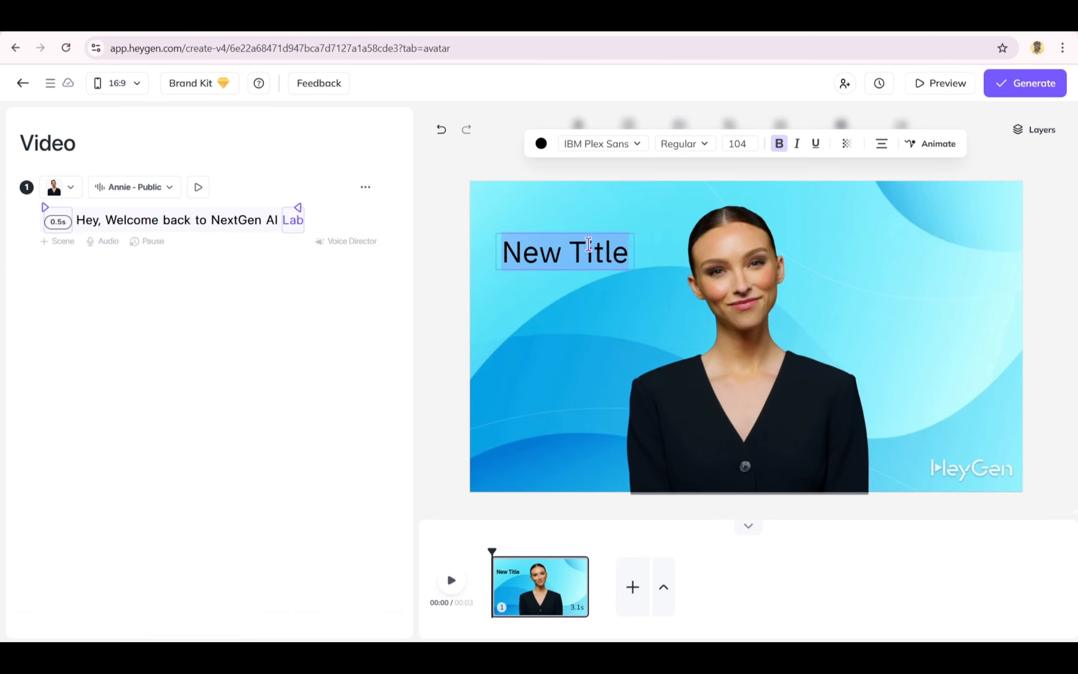
text(Ne)
key(BackSpace)
key(BackSpace)
key(BackSpace)
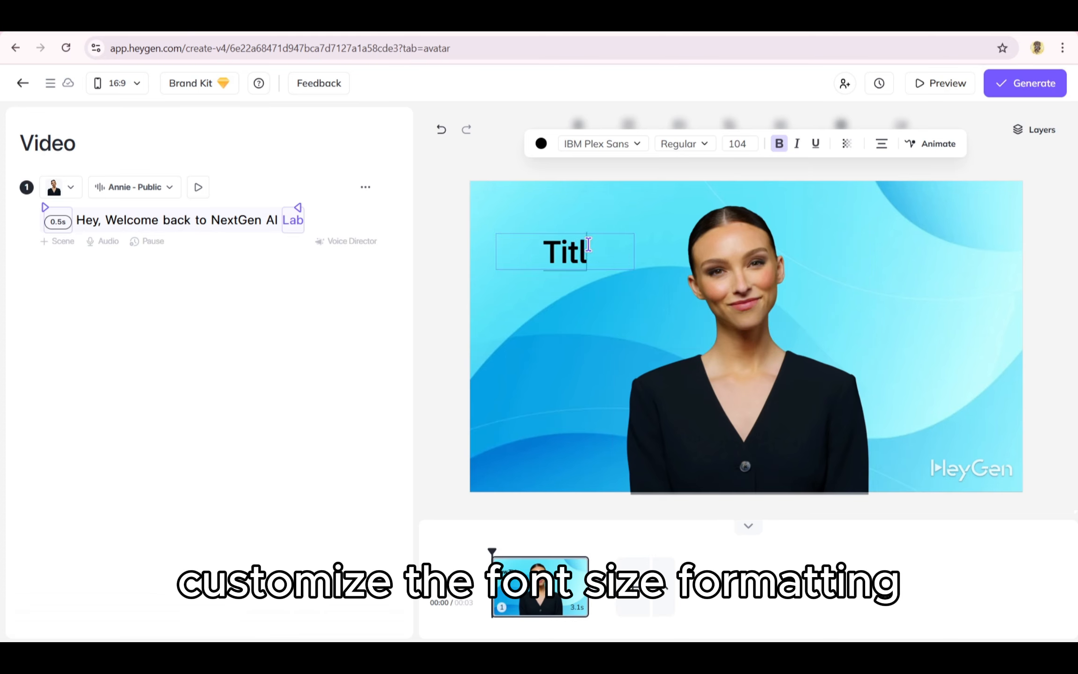
text(Next)
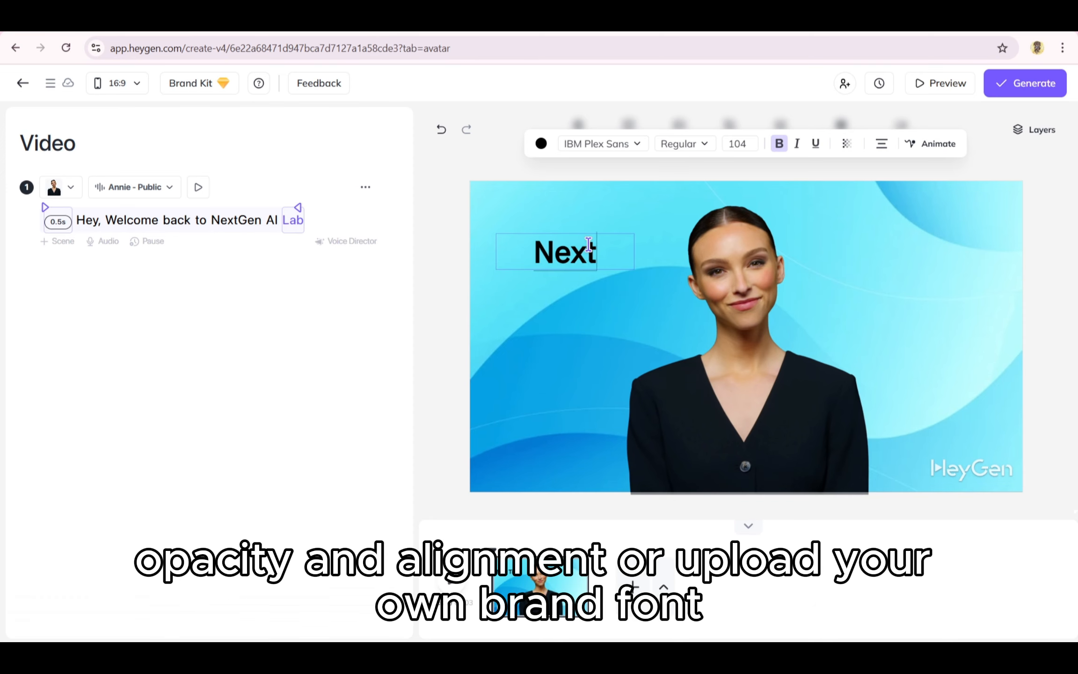
text(Gen)
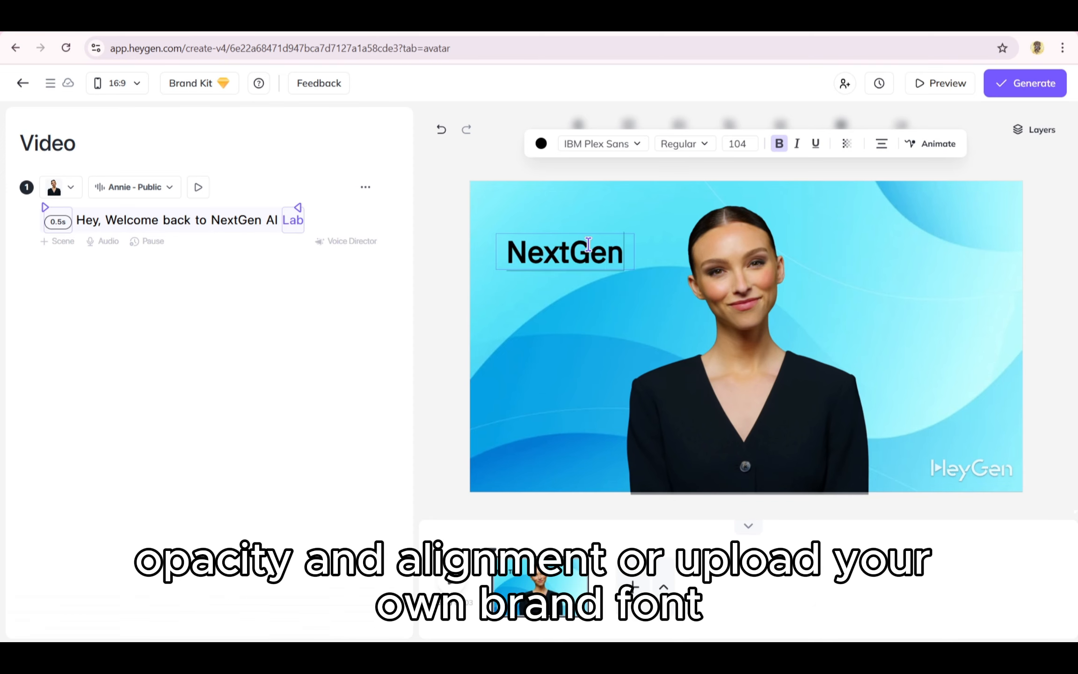
text( AI)
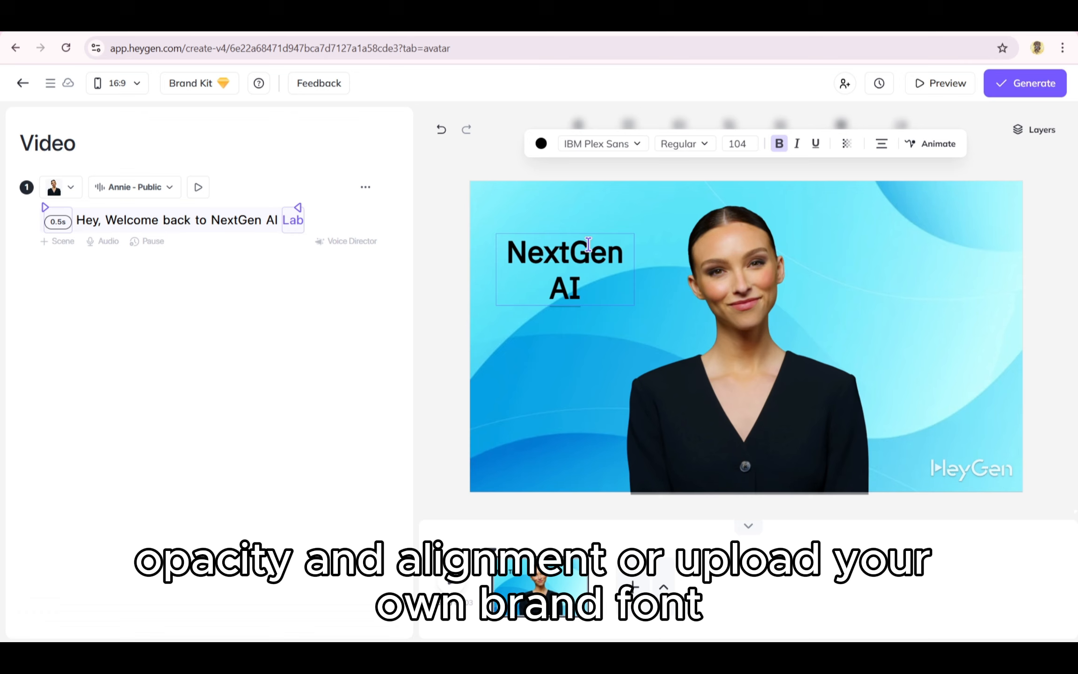
text( Lab)
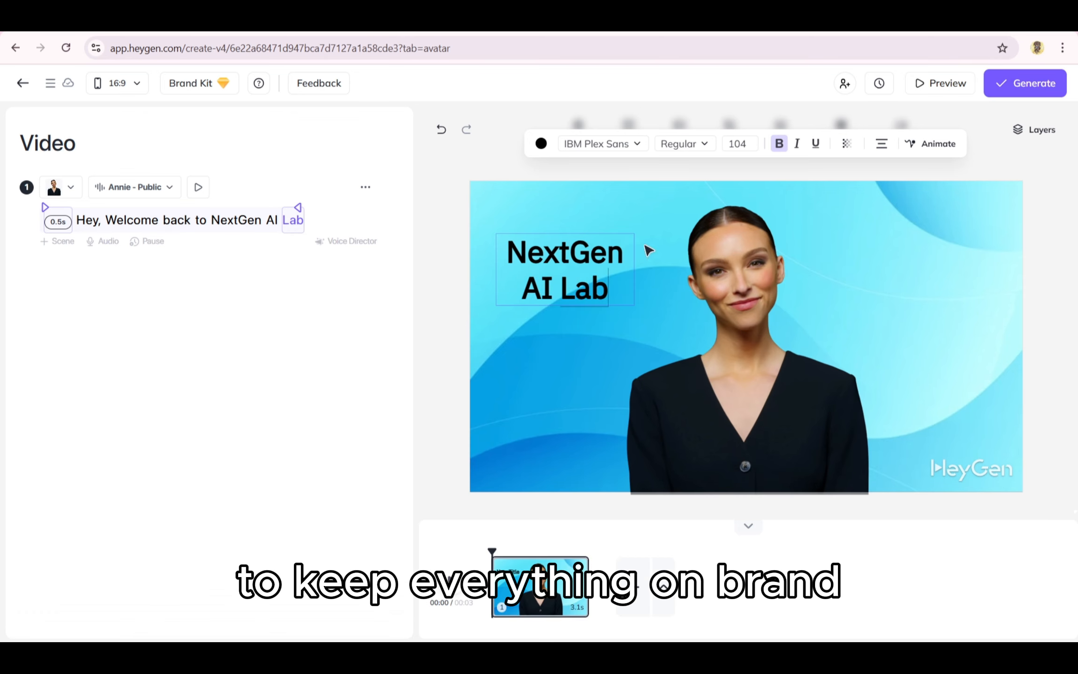
Step: Move the NextGen AI Lab title slightly up and closer to the avatar
click(646, 285)
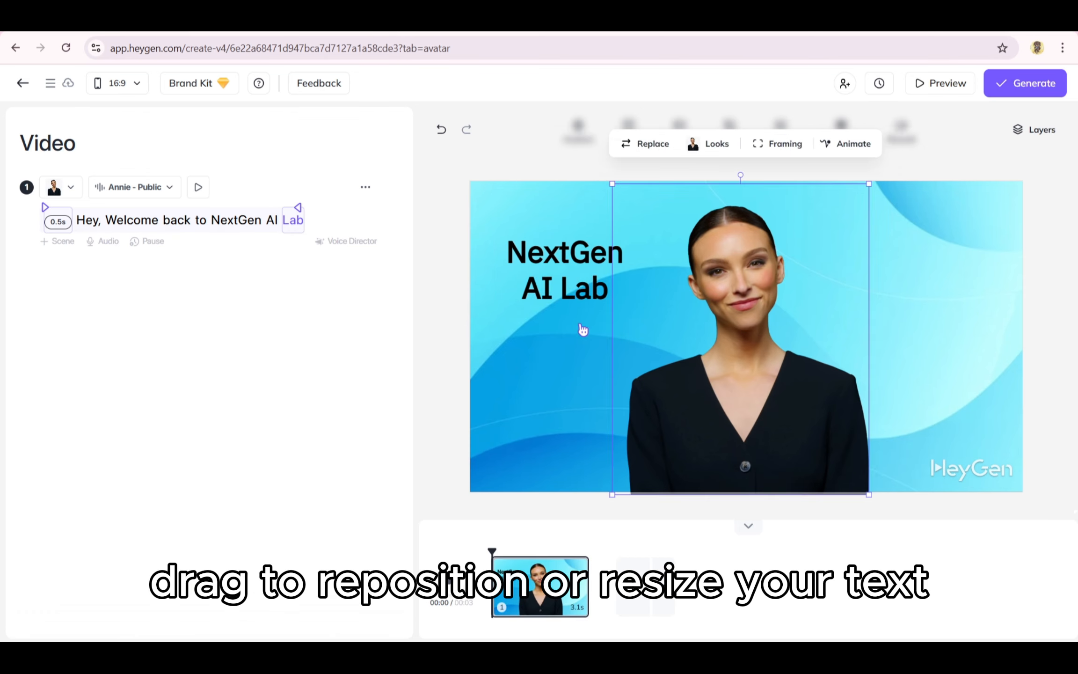
click(583, 329)
drag(546, 292, 552, 280)
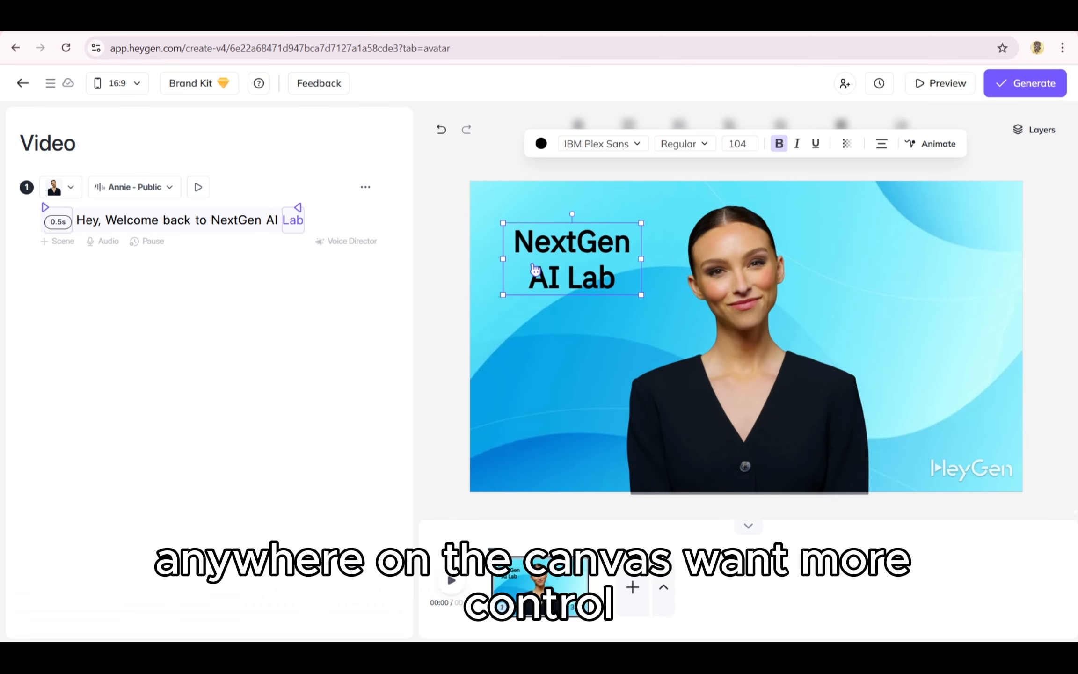
click(636, 148)
scroll(631, 164, down, 10)
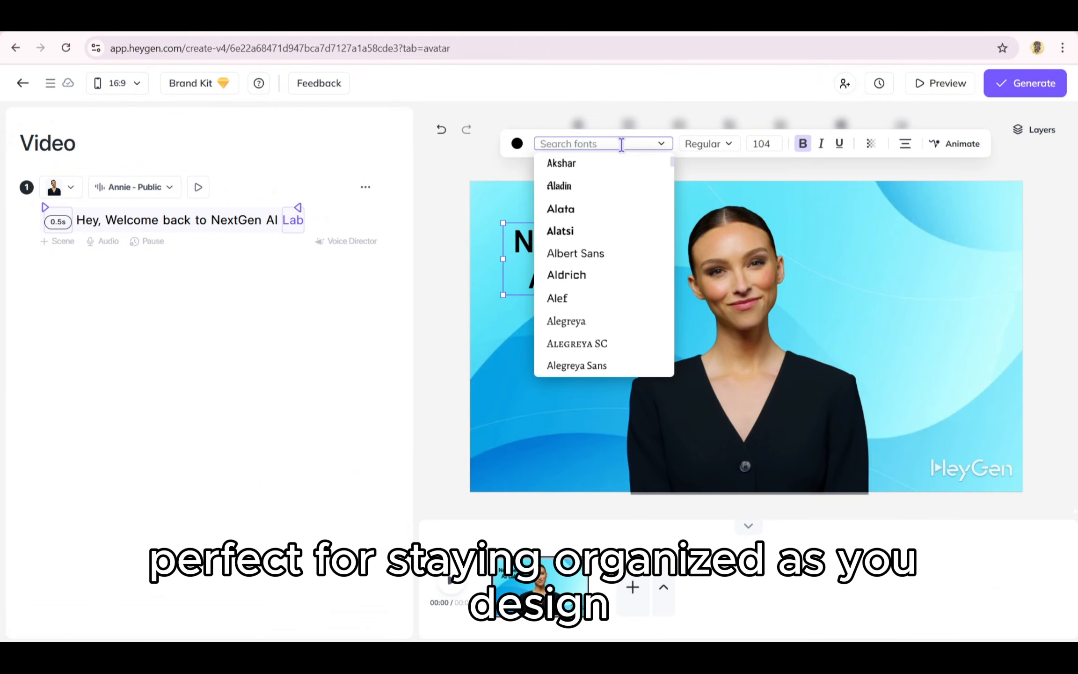
click(459, 164)
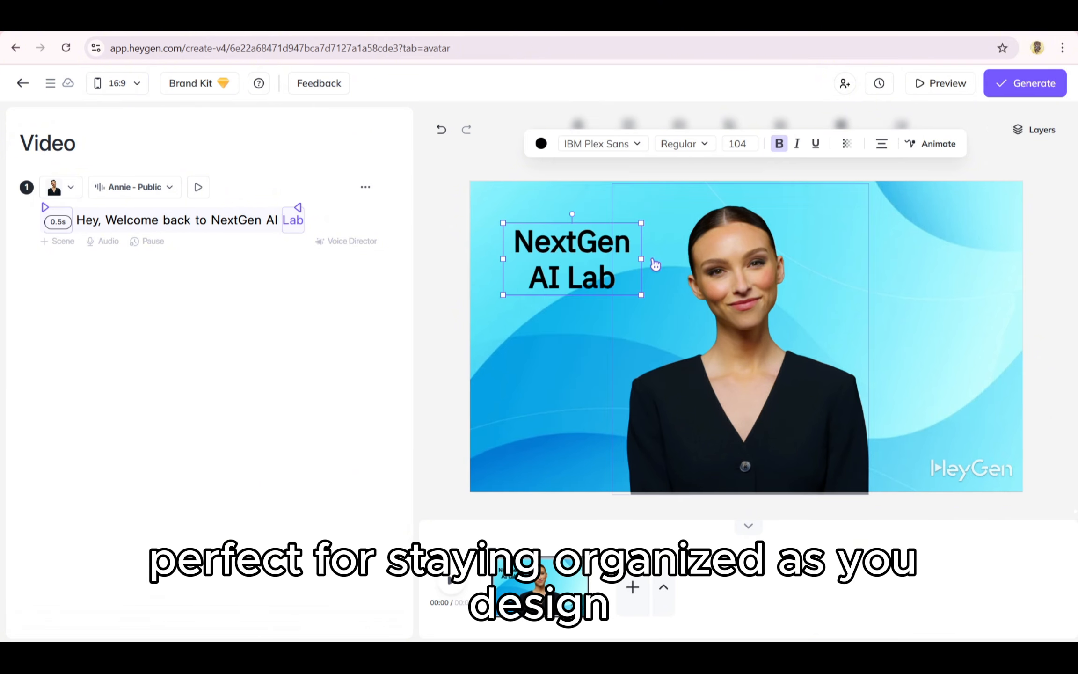
click(662, 283)
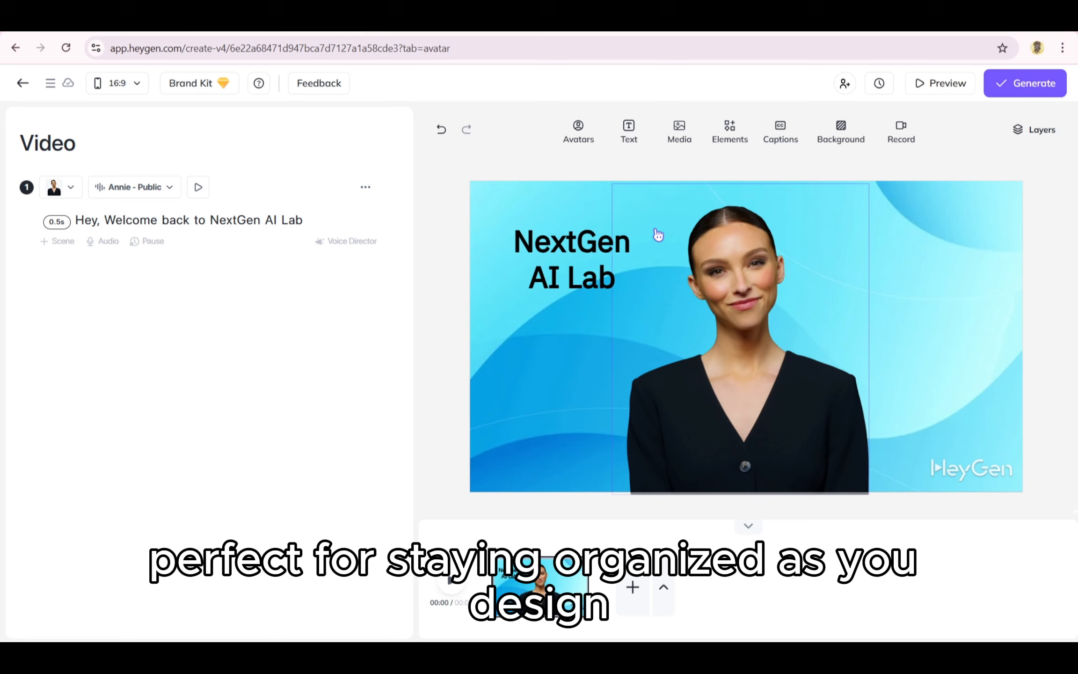
Step: Add the red poppy stock image to the scene, move it to the right of the avatar and shrink it
click(688, 131)
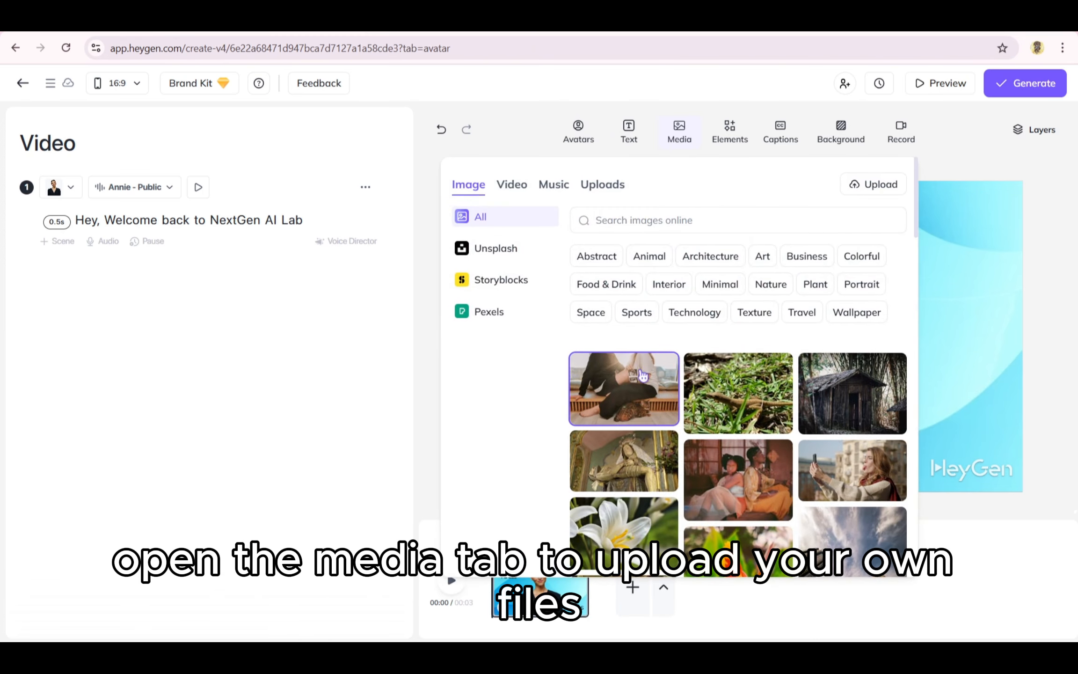
scroll(642, 374, down, 10)
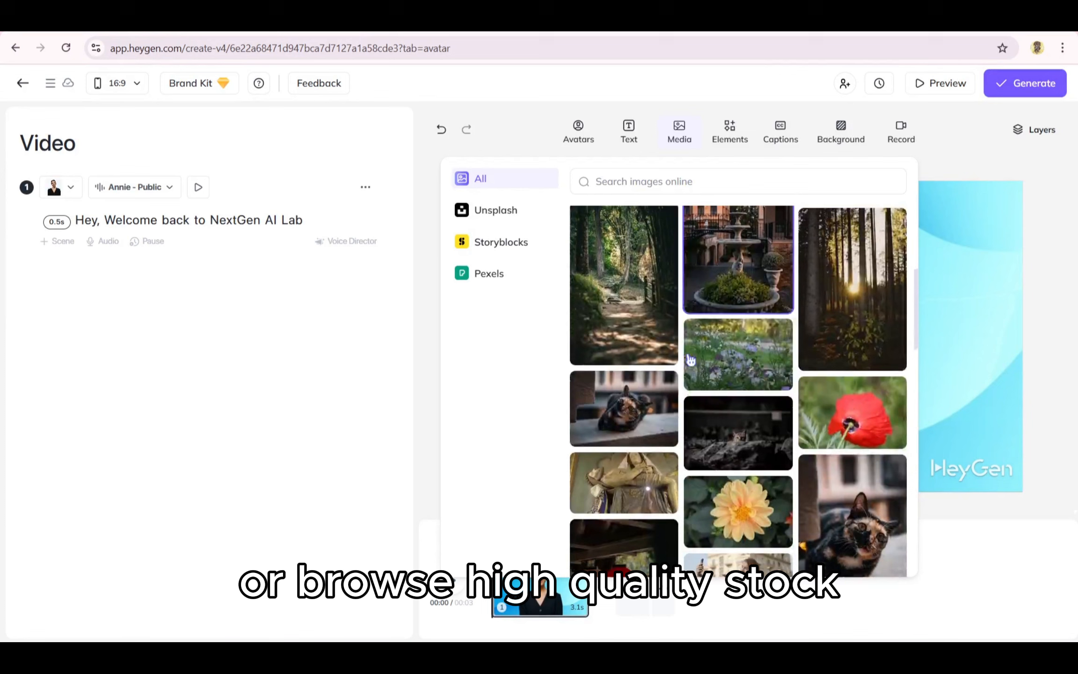
scroll(690, 360, down, 3)
click(849, 360)
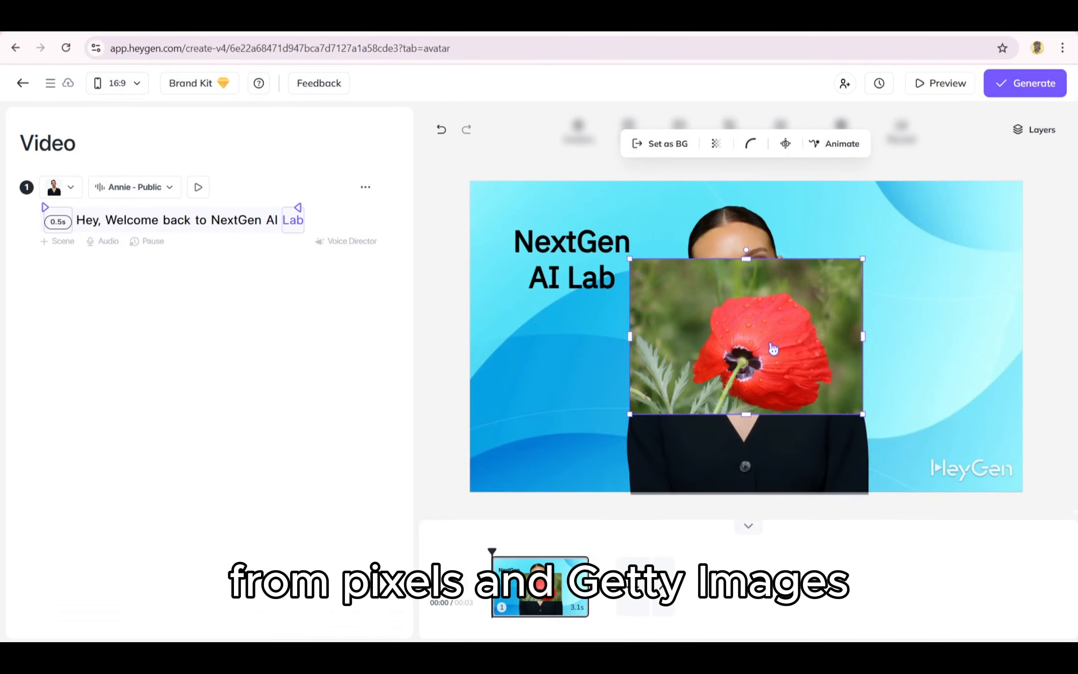
drag(773, 349, 917, 386)
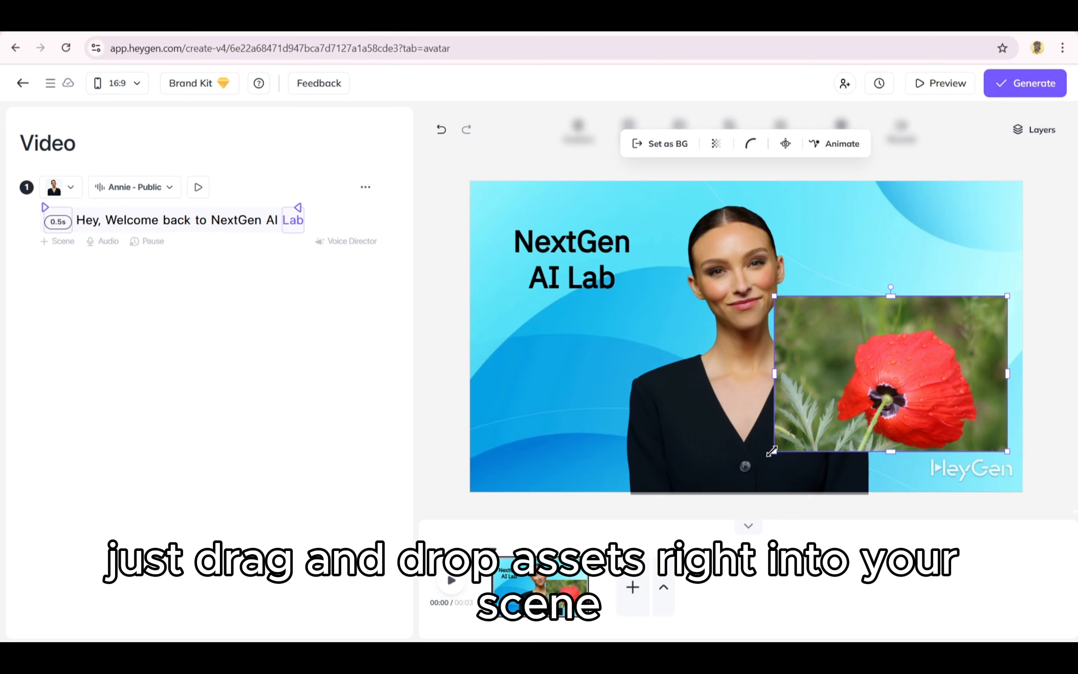
drag(772, 451, 857, 396)
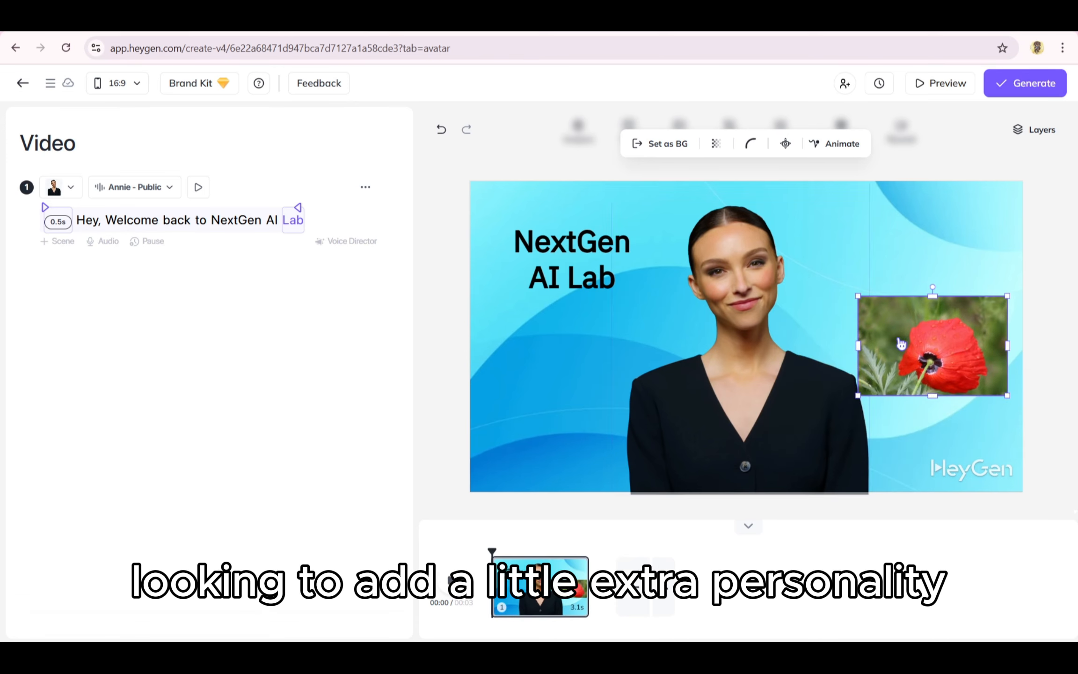
Step: Add the first portrait tablet frame from the available frame elements to the canvas
click(729, 134)
click(638, 189)
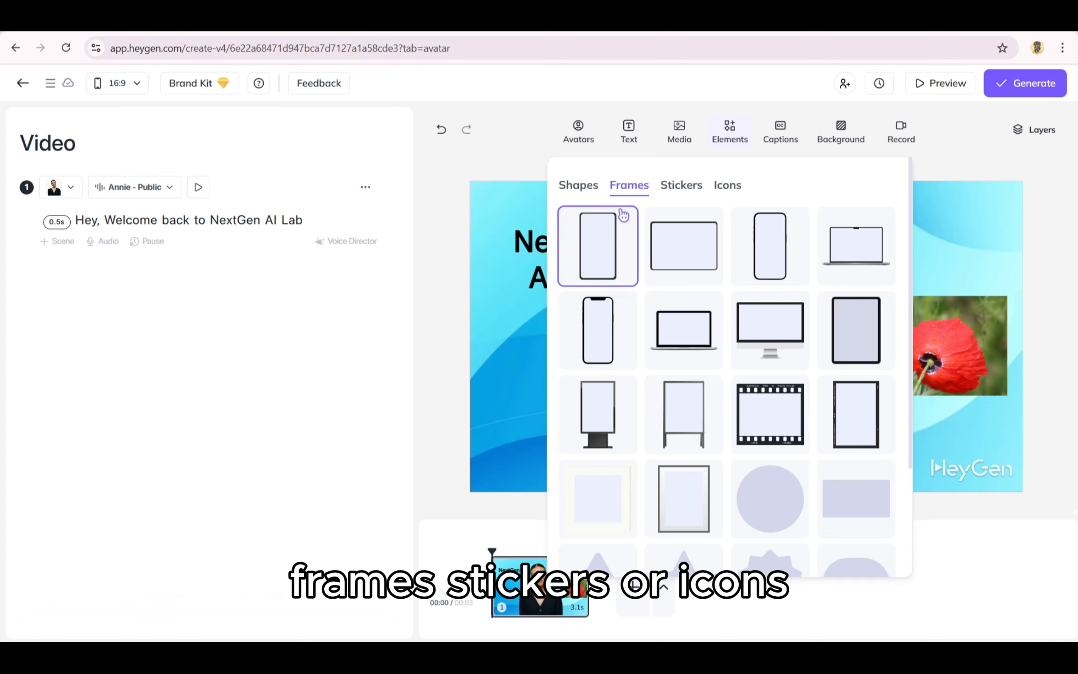
click(681, 185)
click(629, 184)
click(598, 246)
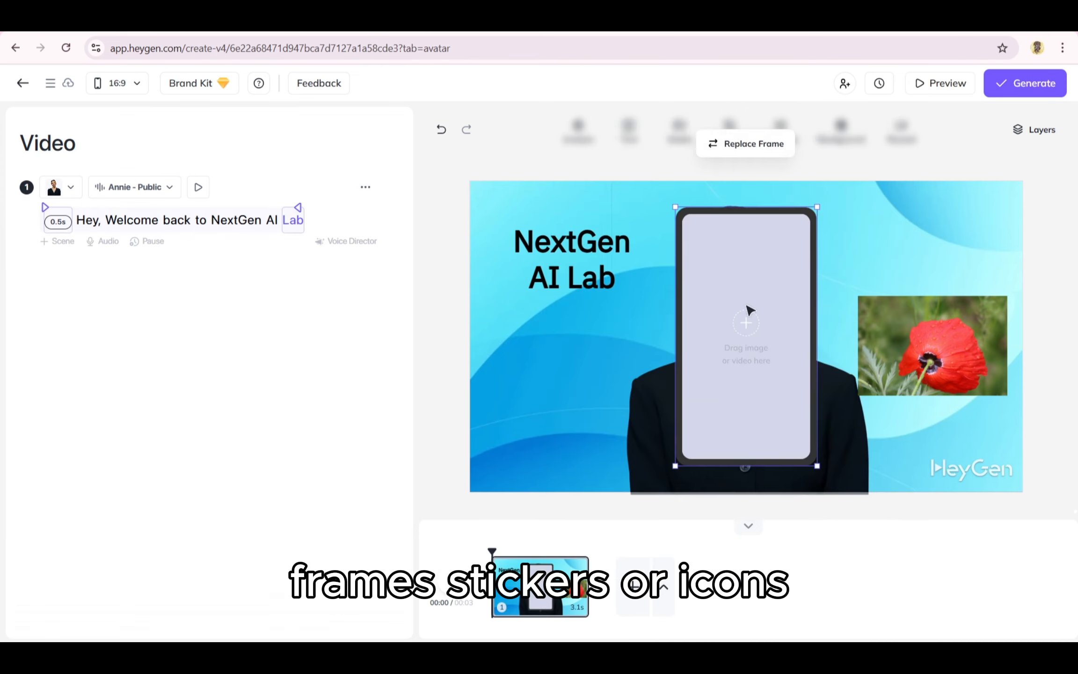
Step: Place the poppy image into the tablet frame and move the frame to the right of the avatar
click(940, 347)
drag(943, 345, 714, 331)
drag(729, 290, 889, 321)
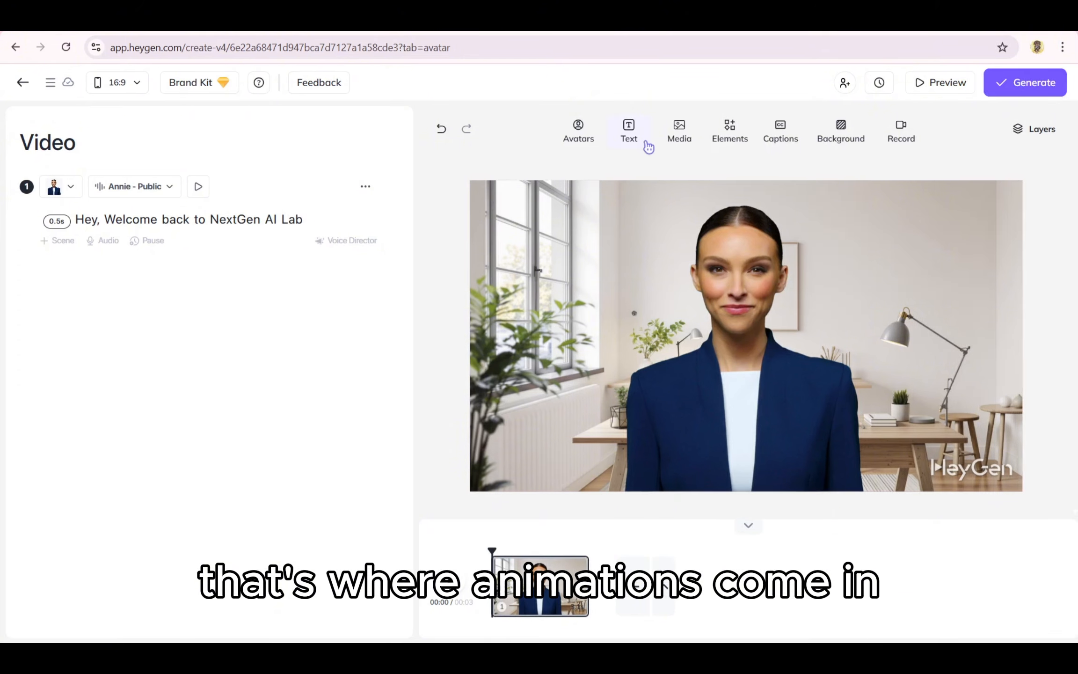
Step: Add a Title text element to the office scene and move it to about 365, 160, over the window
click(632, 130)
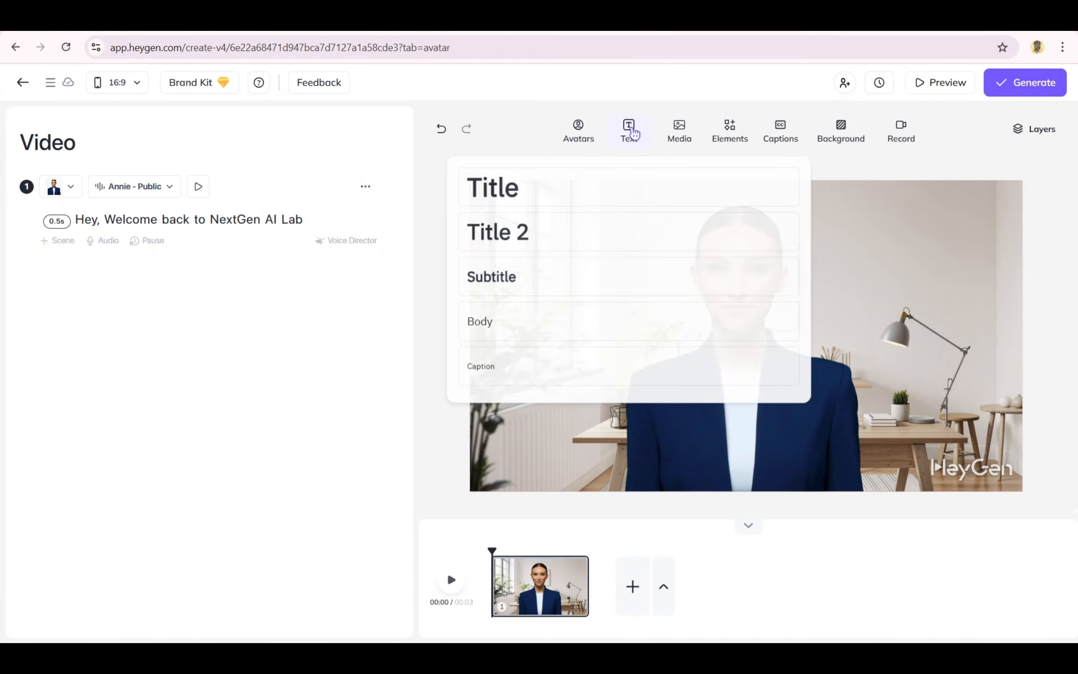
click(582, 194)
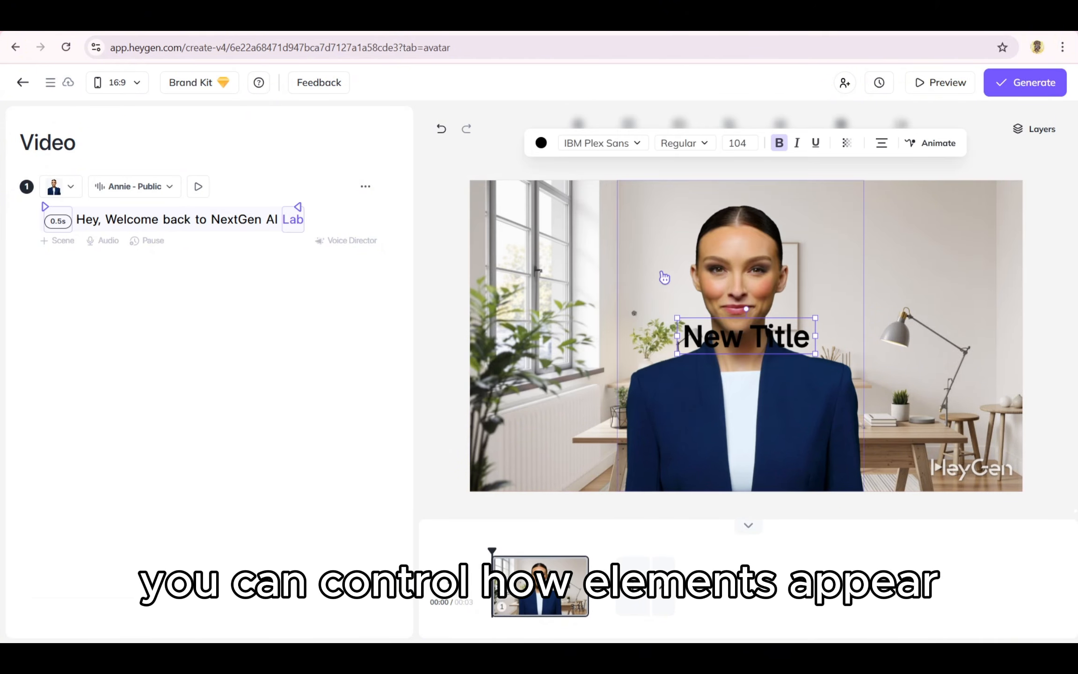
drag(736, 338, 574, 238)
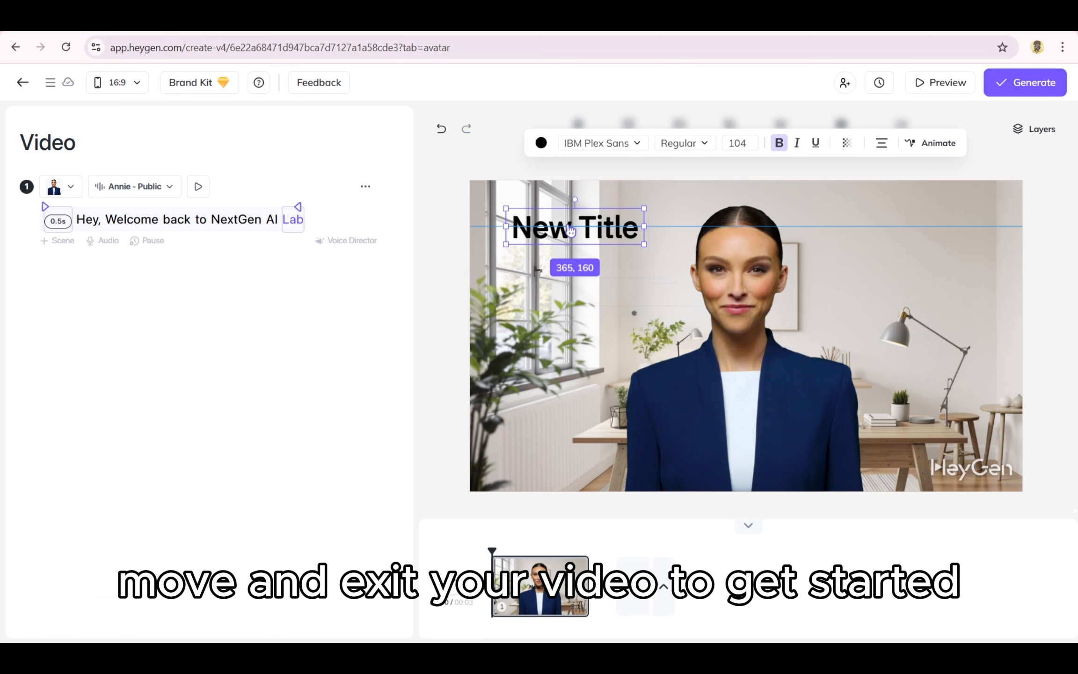
Step: Set the New Title text's colour to red #D82020 and reselect the title
click(541, 143)
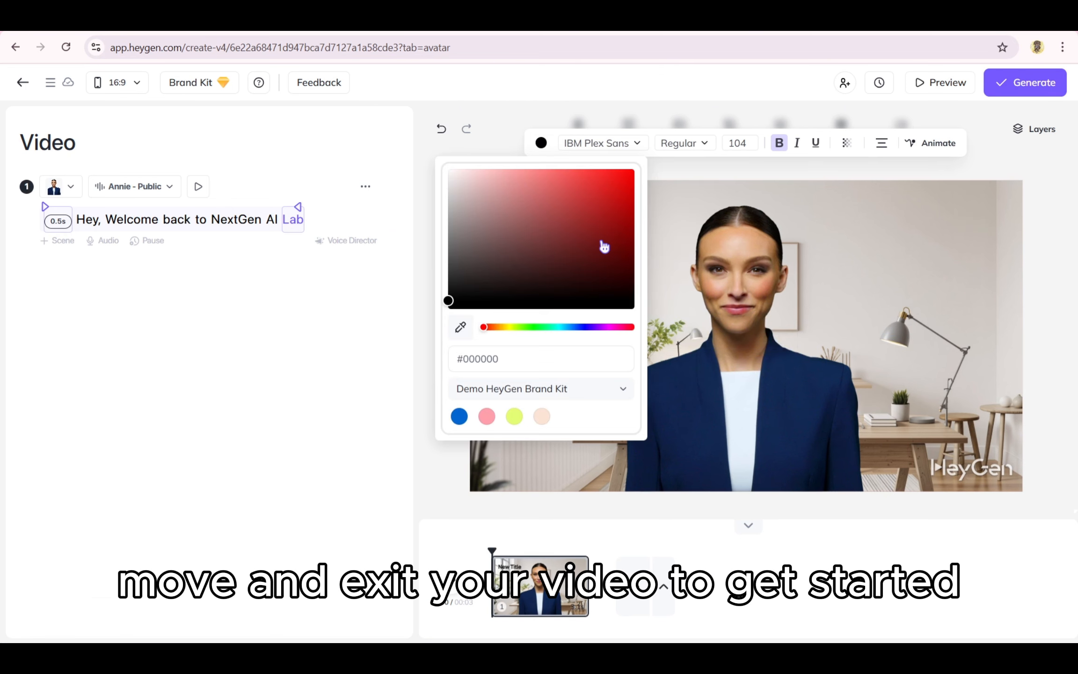
drag(604, 259, 598, 279)
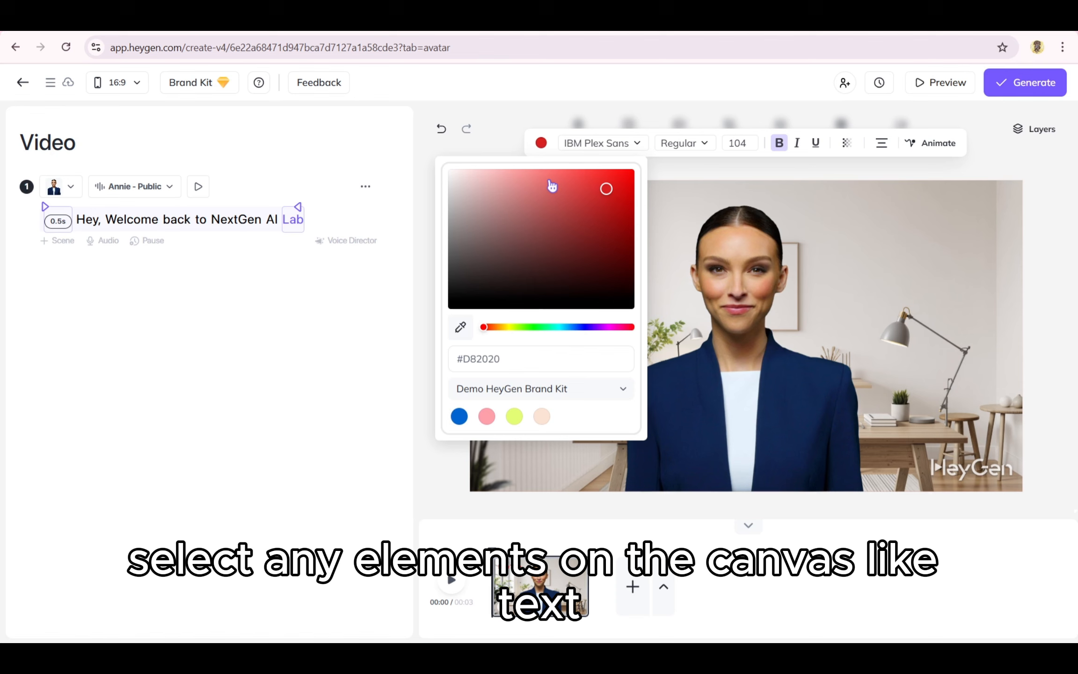
click(489, 137)
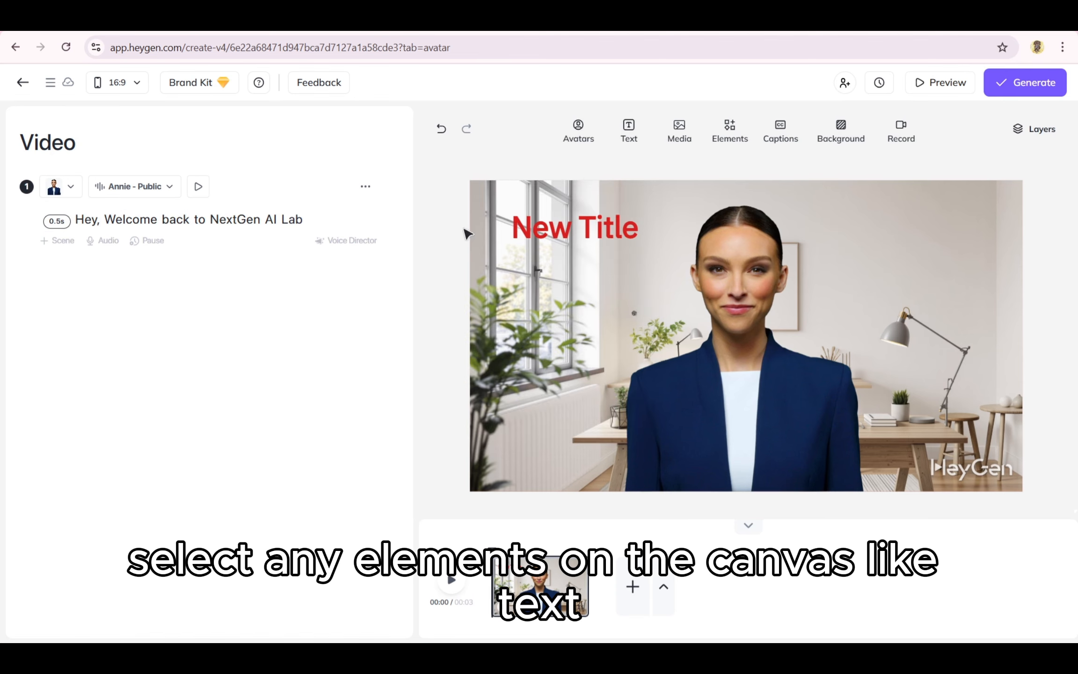
click(544, 237)
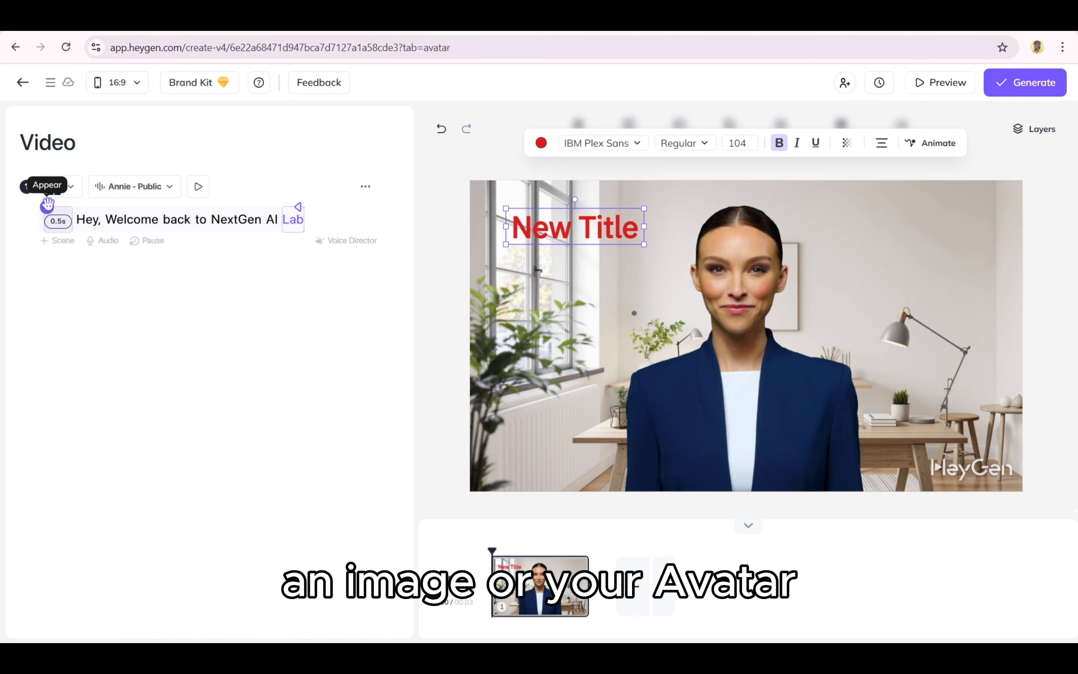
Step: Time the title to appear on the word "Welcome" in the script and scrub the playhead through the scene to 2.9 s
drag(47, 204, 110, 207)
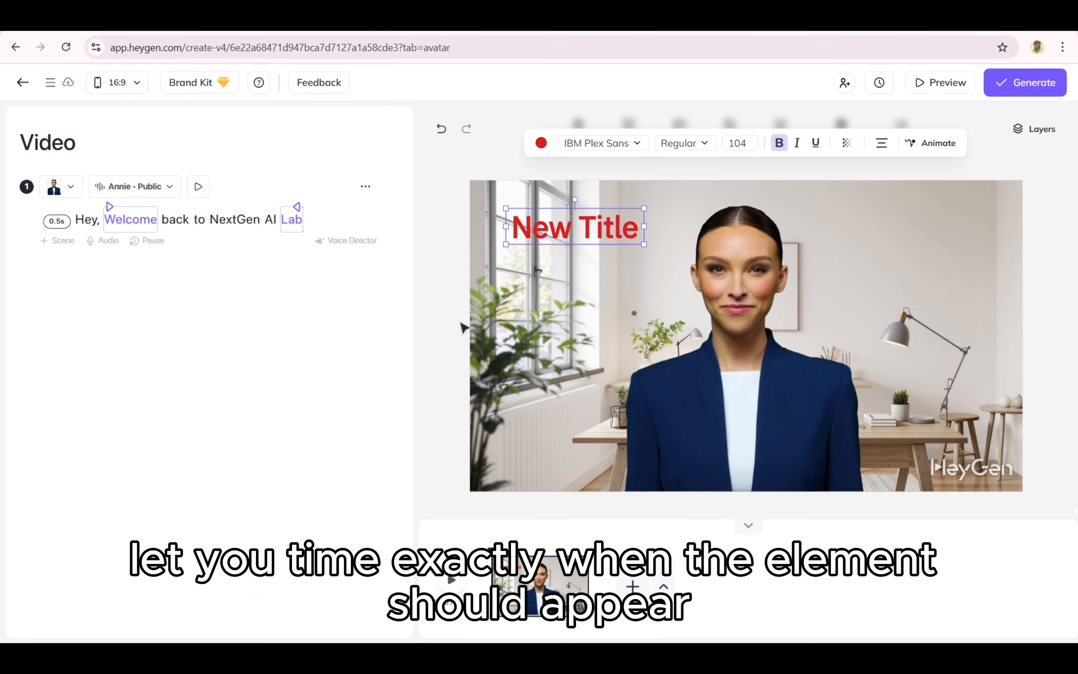
click(515, 545)
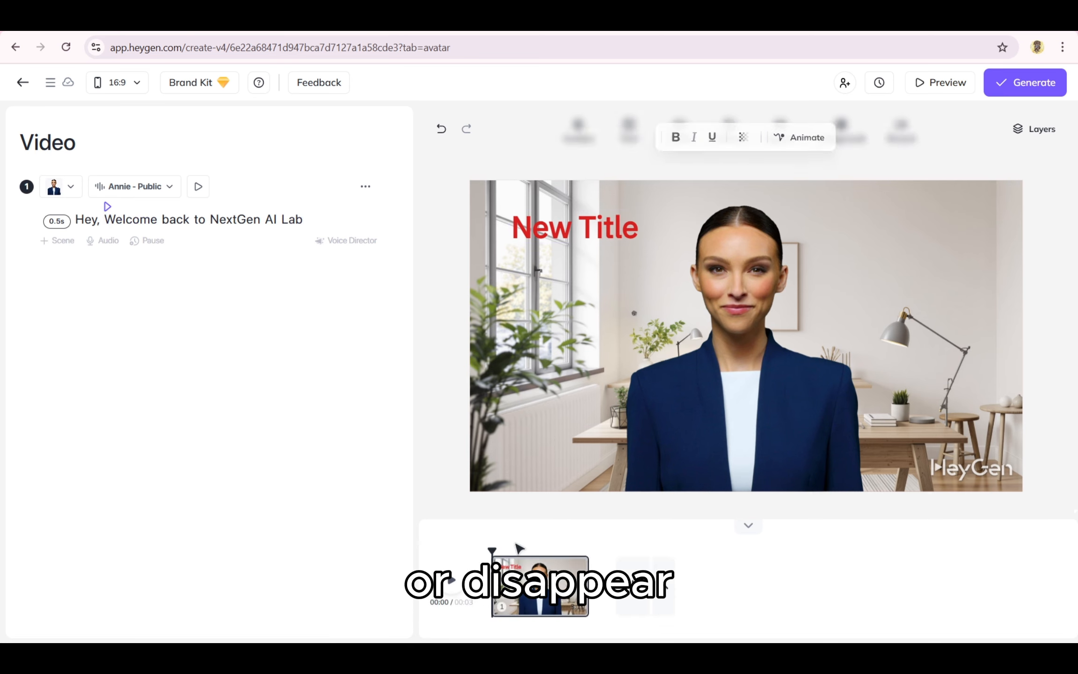
drag(498, 549, 585, 551)
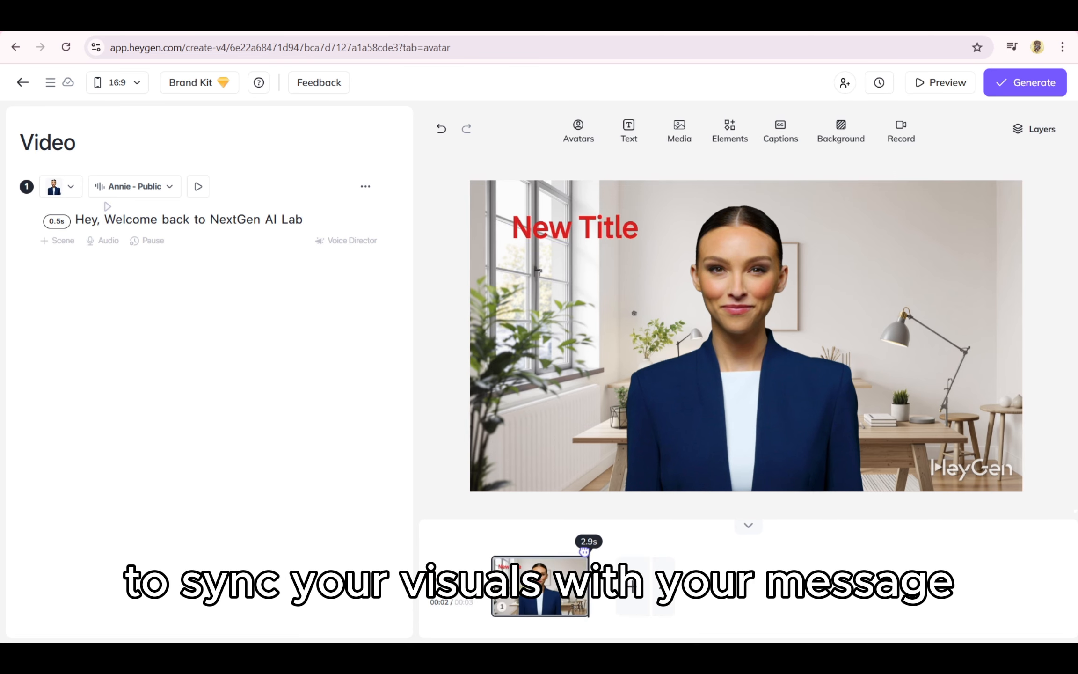
Step: Change the title's animation to Grow with a duration of 0.8 and play the scene
click(564, 237)
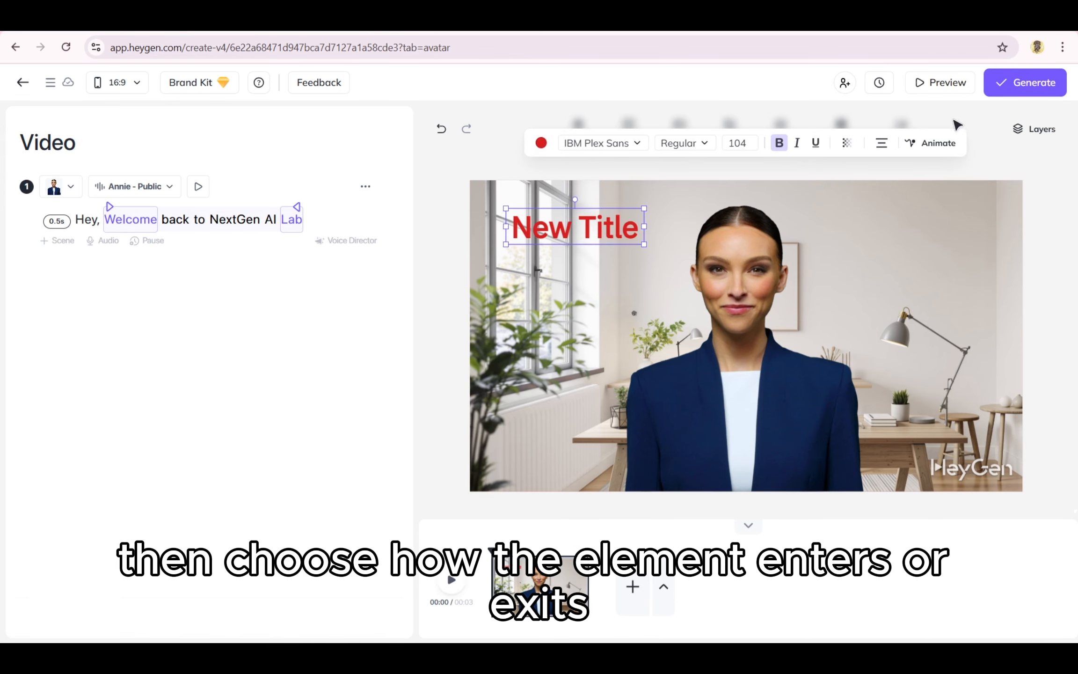
click(932, 147)
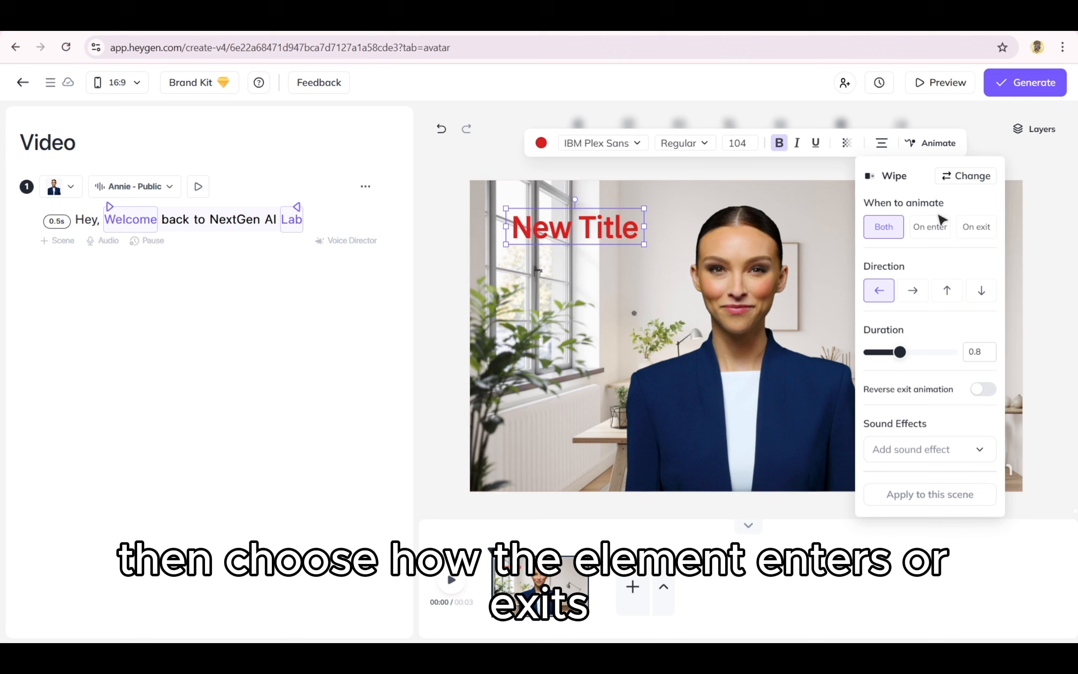
click(971, 176)
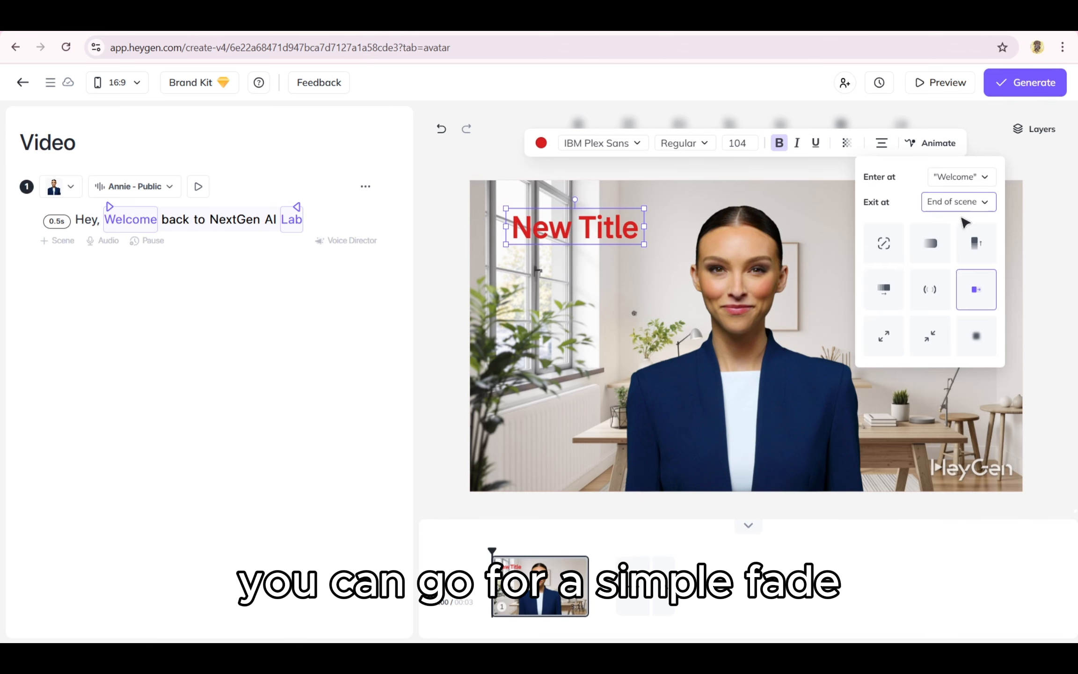
click(891, 330)
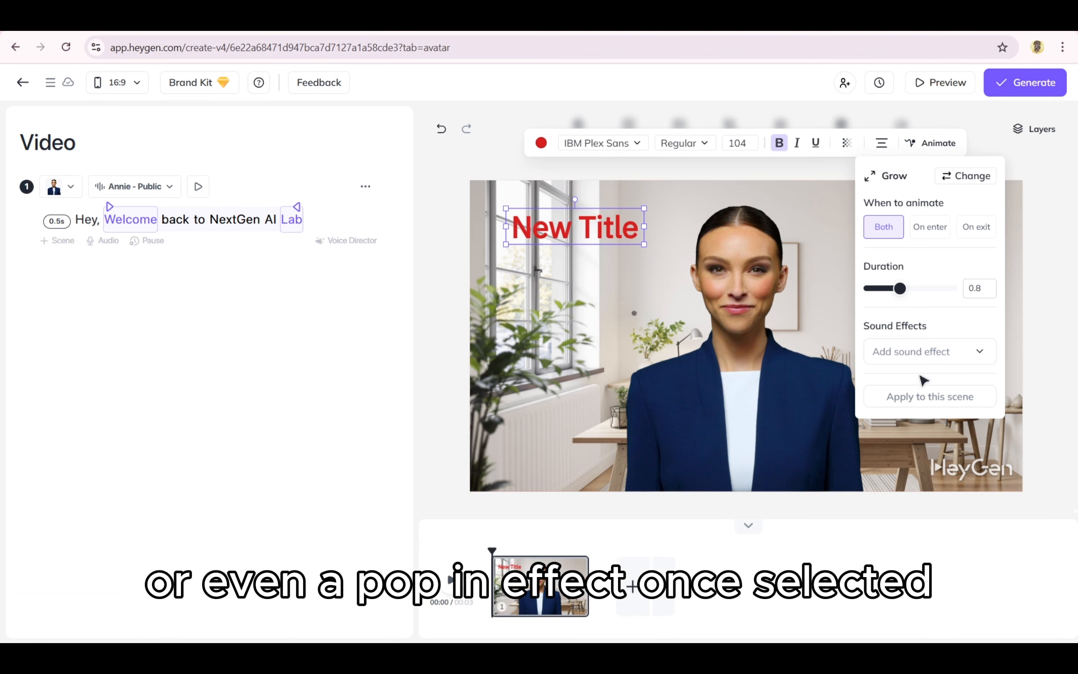
mouse_move(899, 288)
mouse_down()
mouse_move(913, 289)
mouse_move(900, 294)
mouse_up()
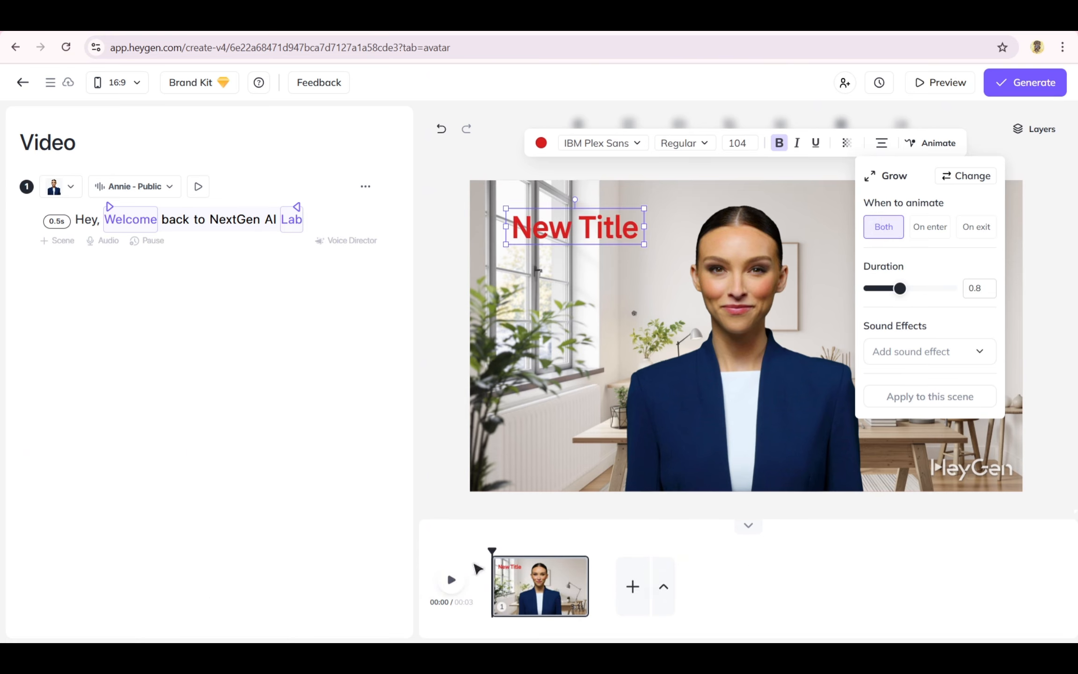
click(461, 589)
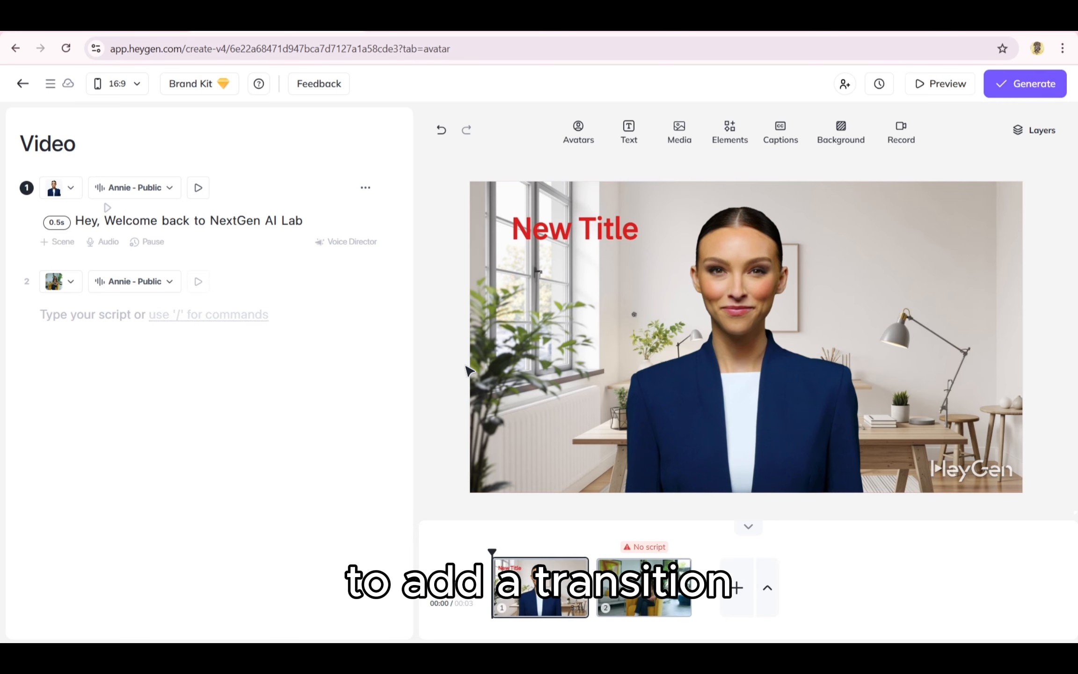
Step: Add the soft gradient fade transition between the two scenes at 0.6 s, apply it to all scenes, and scrub past the cut
click(592, 588)
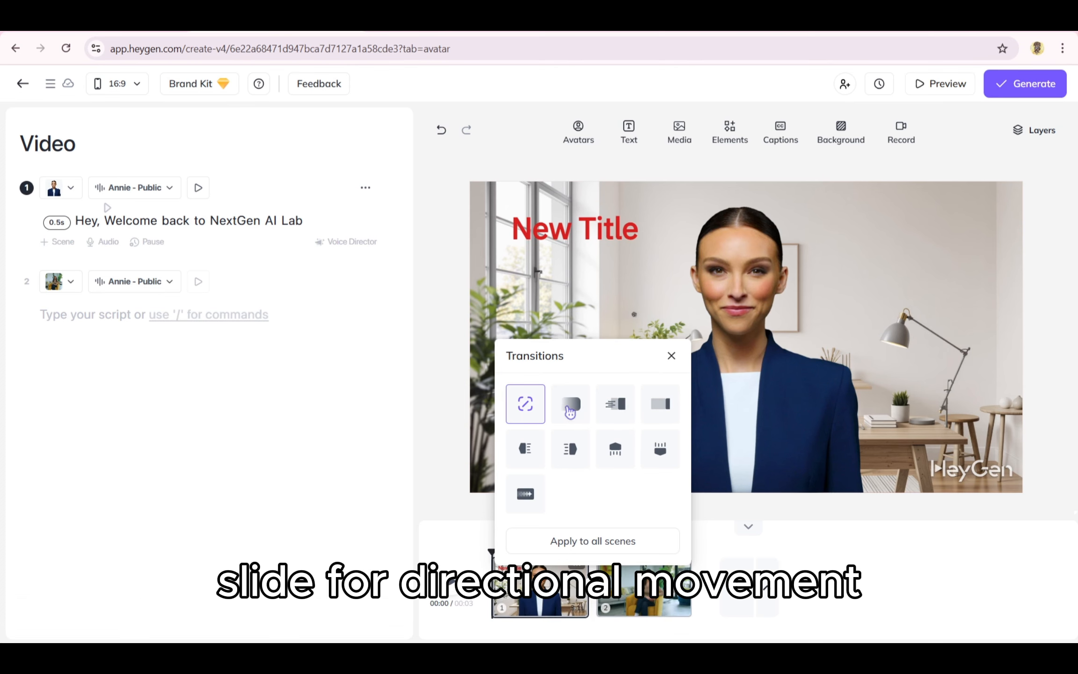
click(570, 411)
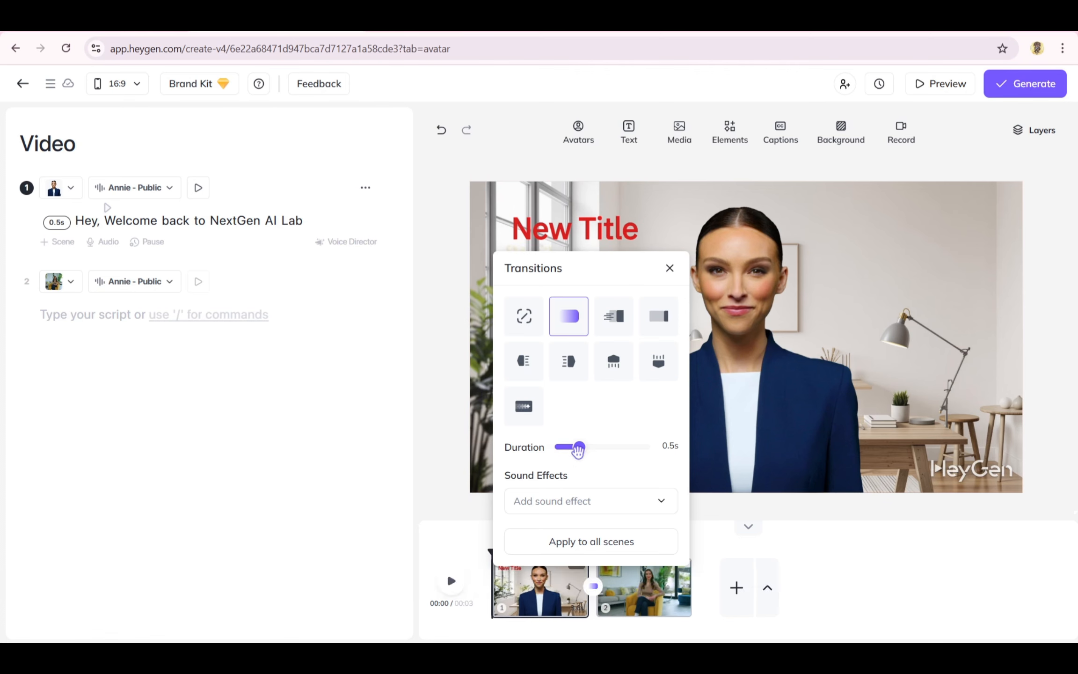
drag(576, 449, 584, 450)
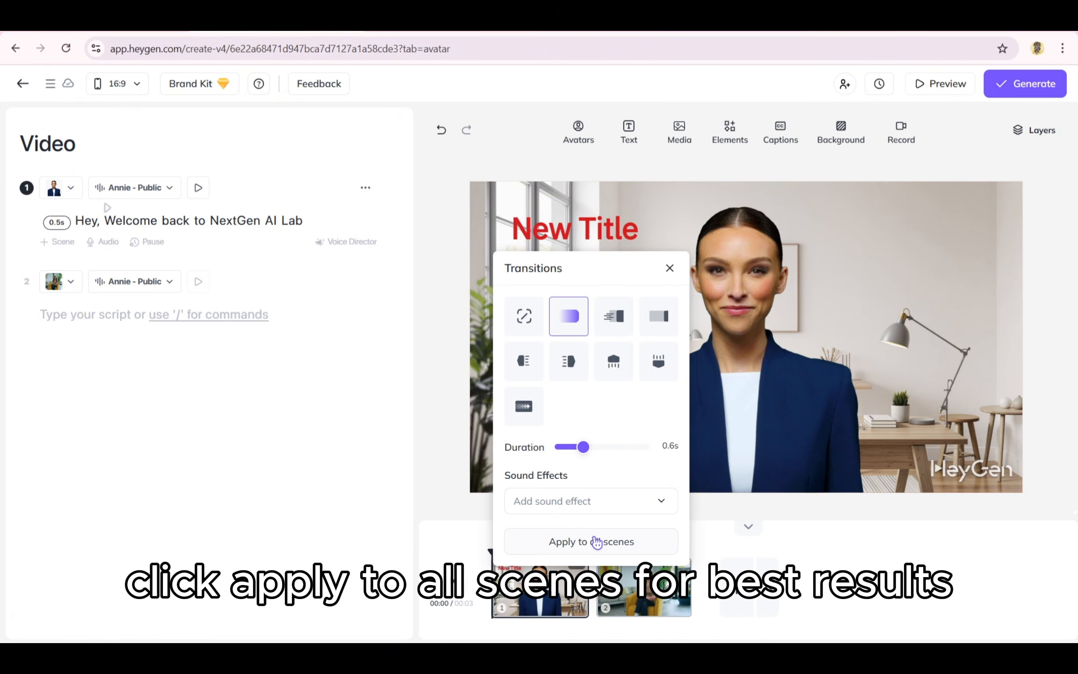
click(596, 542)
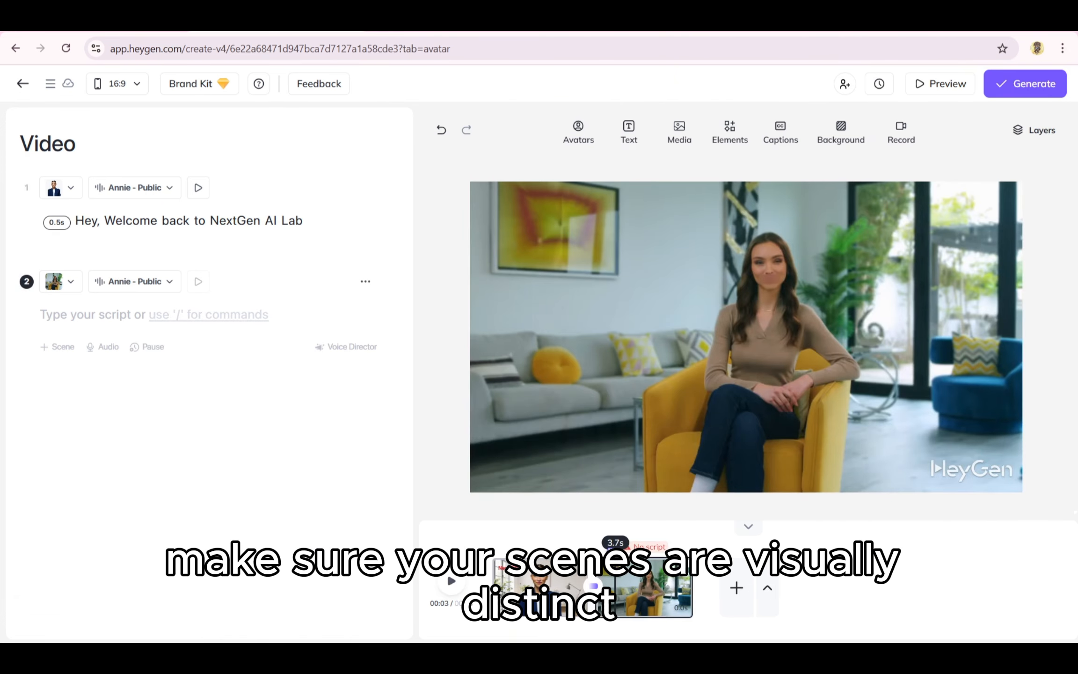
mouse_move(615, 555)
mouse_down()
mouse_move(572, 555)
mouse_move(632, 555)
mouse_up()
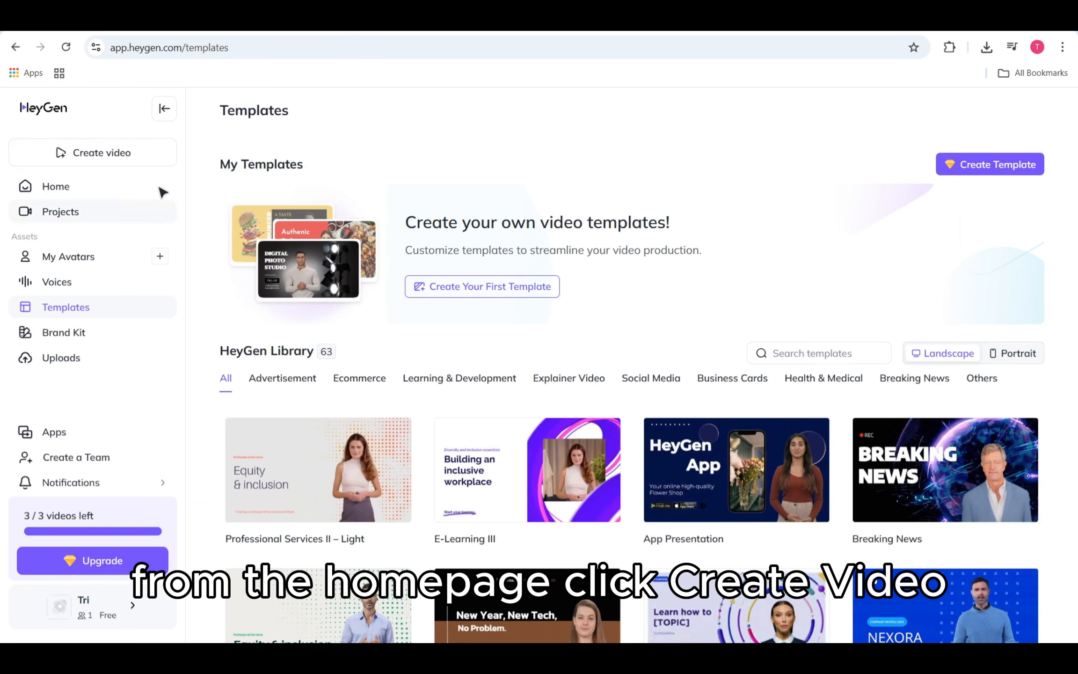
Step: Start creating a new video from a template and browse the landscape templates in the HeyGen Library
click(140, 151)
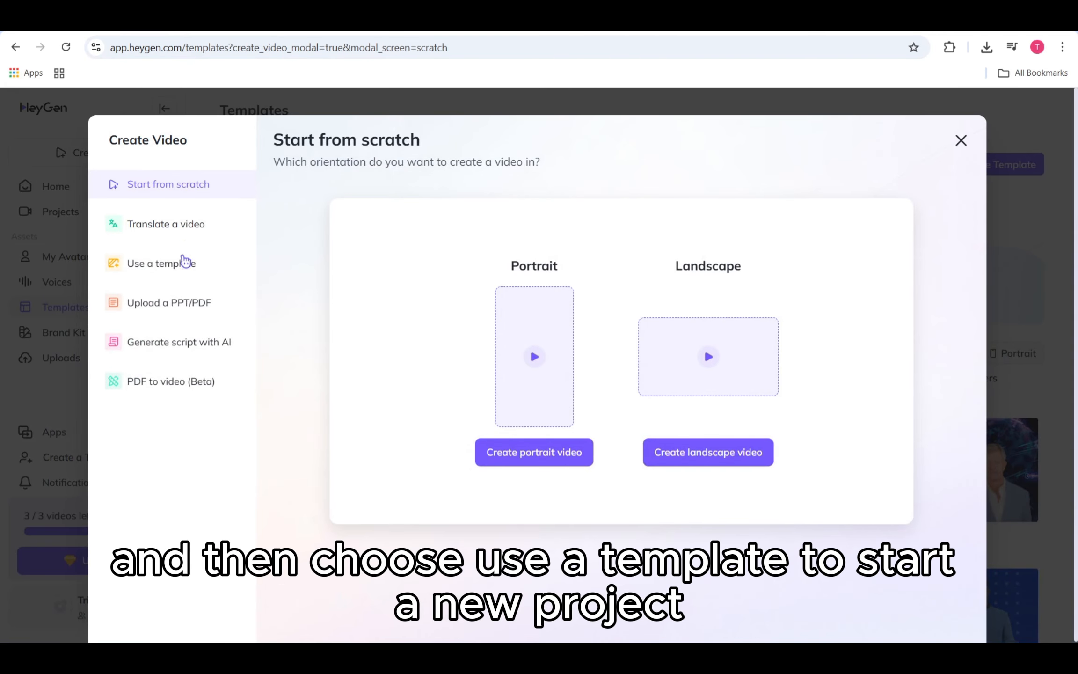
double_click(195, 275)
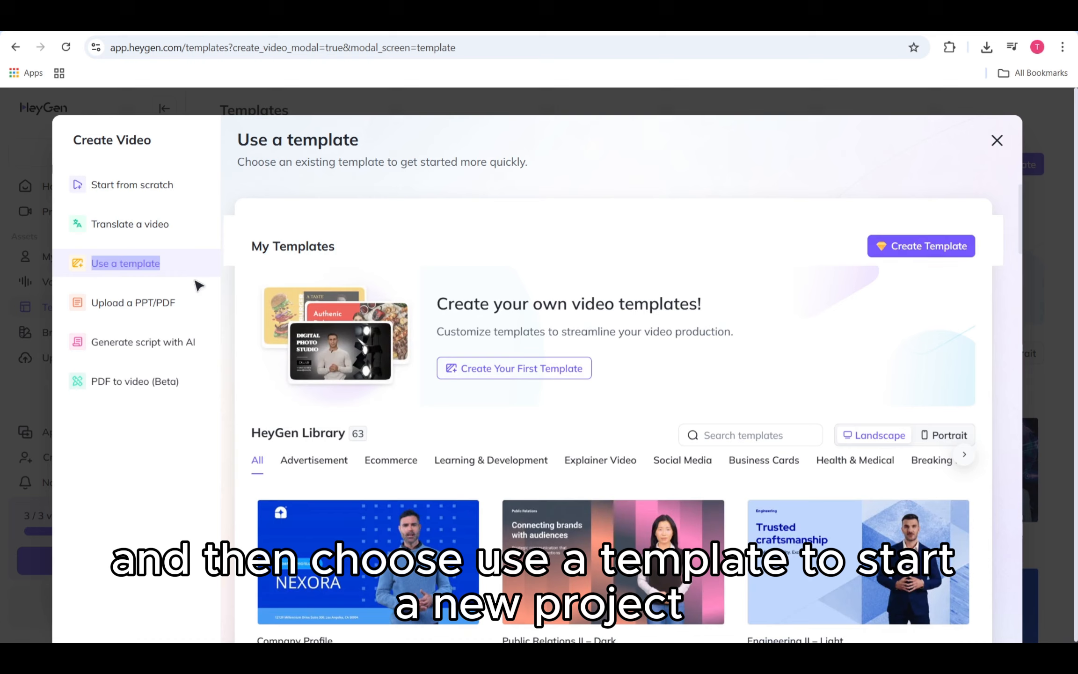
scroll(474, 344, down, 10)
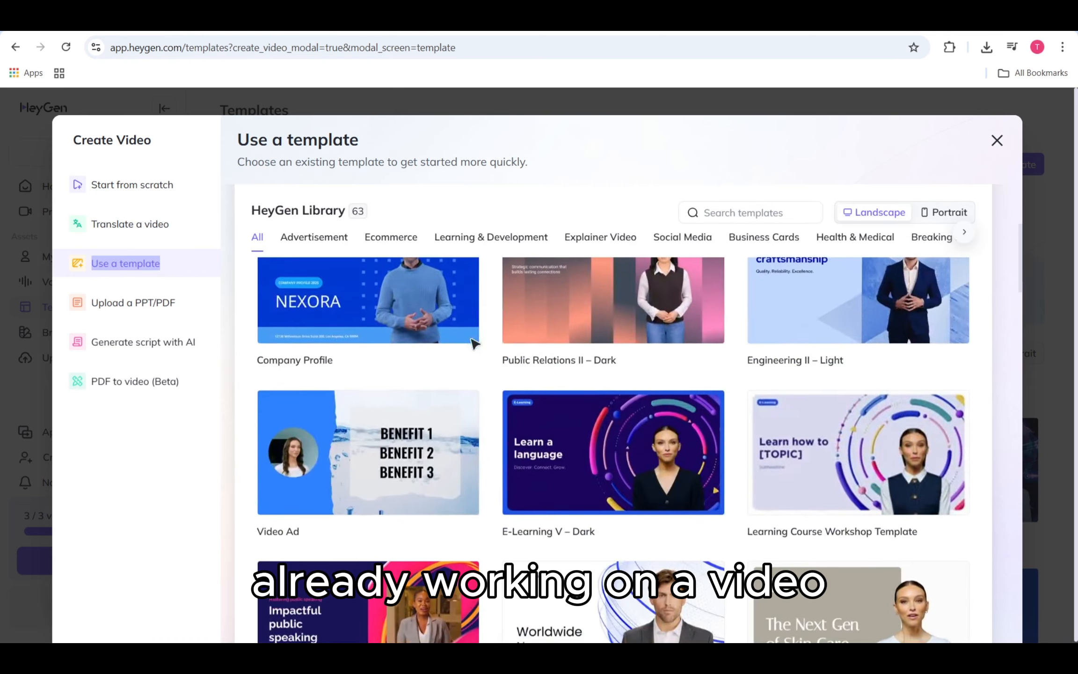
scroll(473, 344, down, 8)
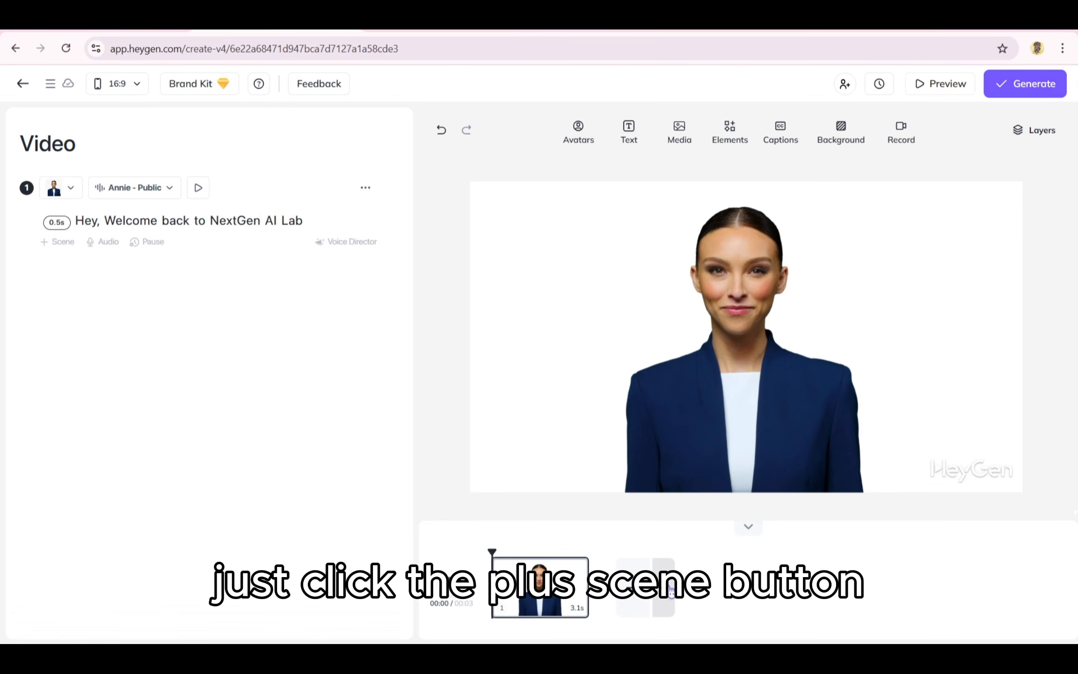
Step: Open the template library for adding a scene to the current video and browse the available designs
click(671, 590)
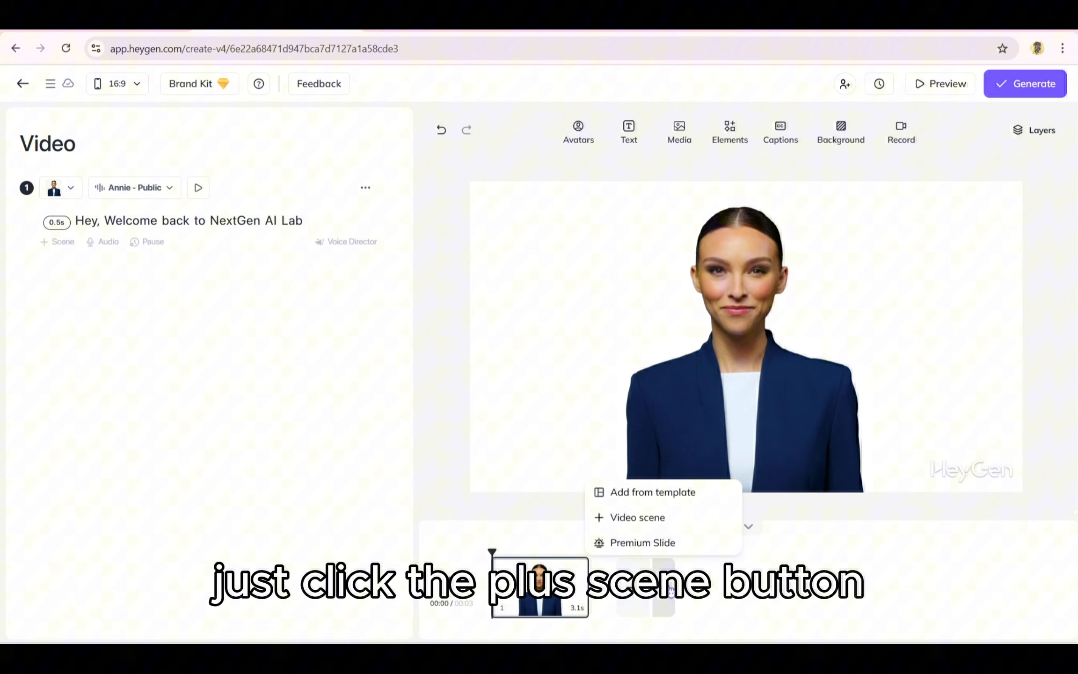
click(654, 495)
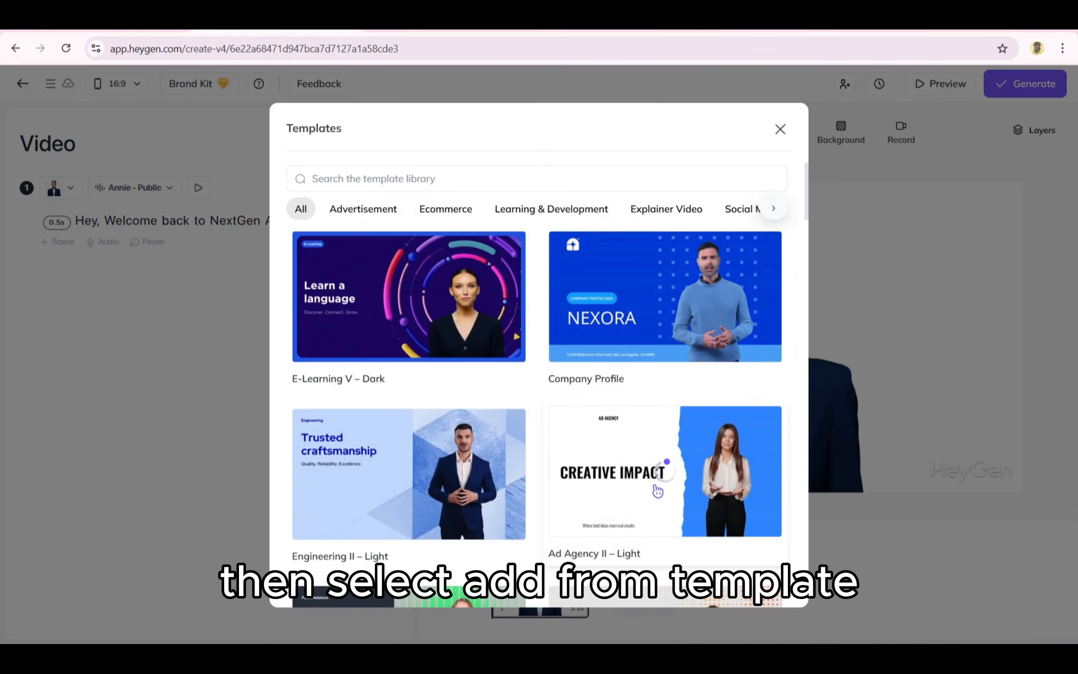
scroll(639, 356, down, 1)
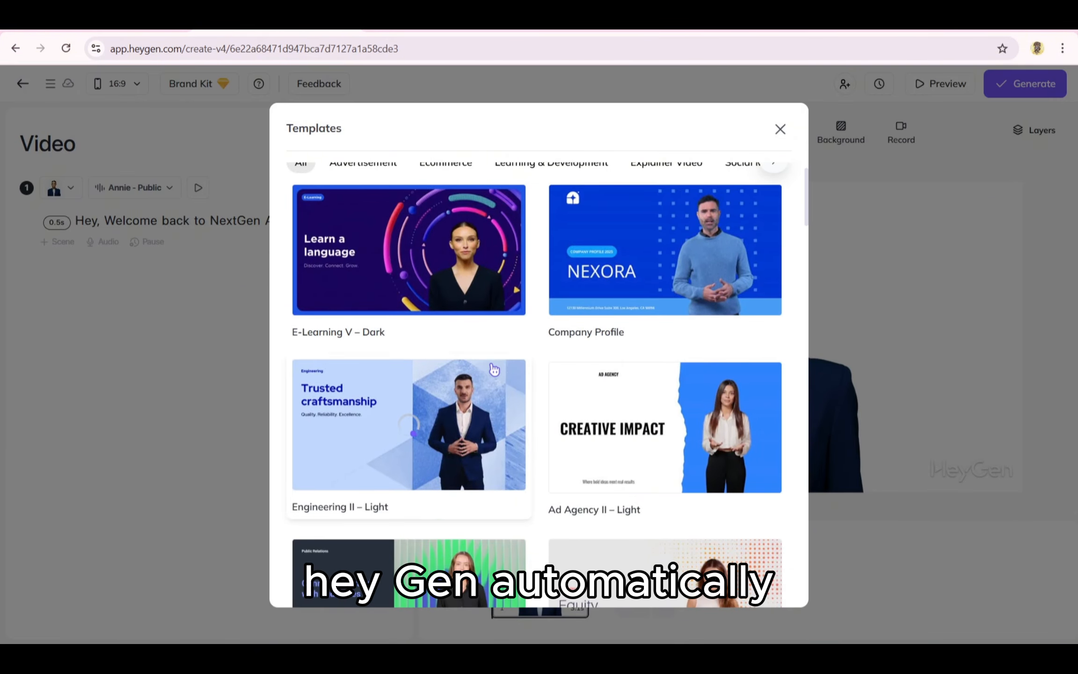
scroll(495, 365, down, 2)
scroll(495, 370, down, 5)
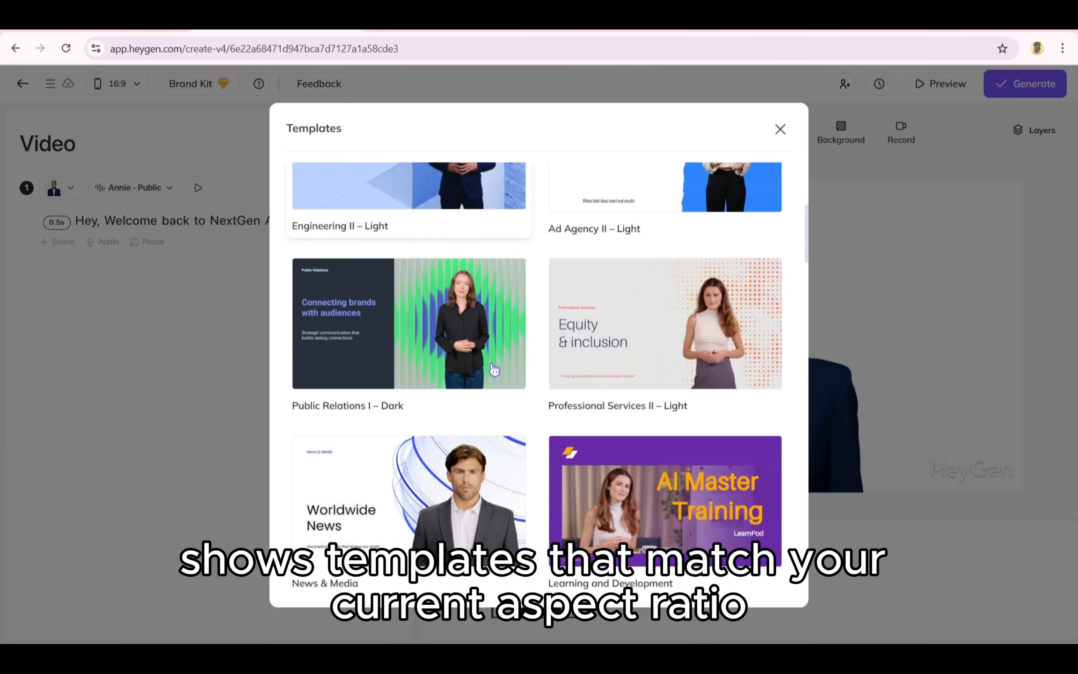
scroll(585, 337, up, 8)
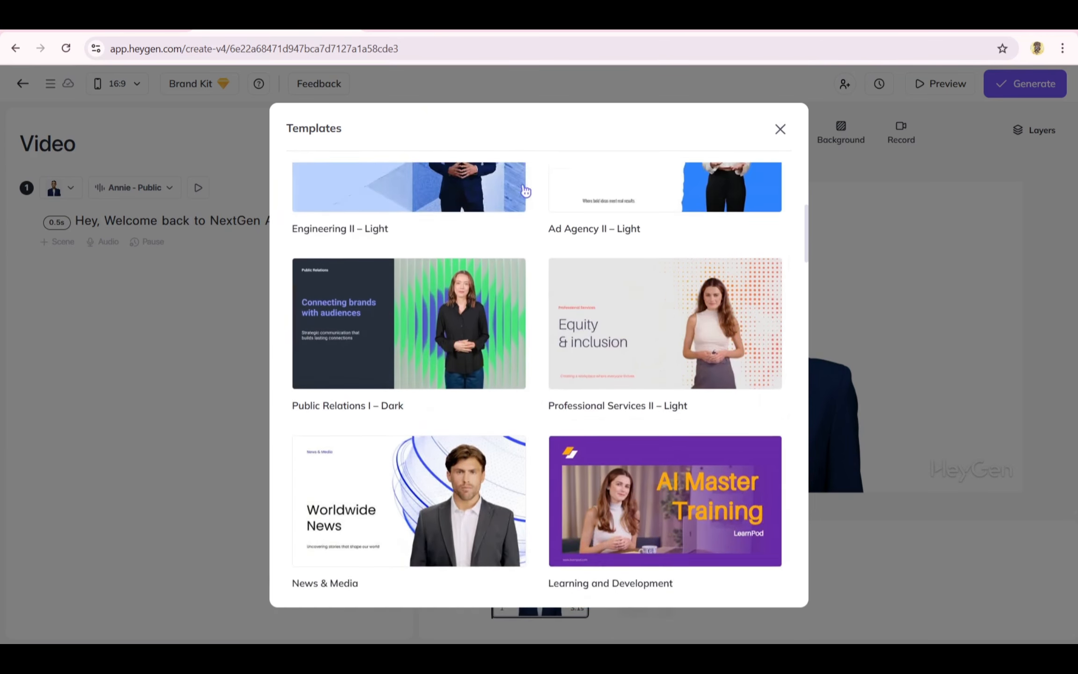
Step: Look through the Ecommerce, Learning & Development and Explainer Video template categories, and return to browsing all templates
click(436, 212)
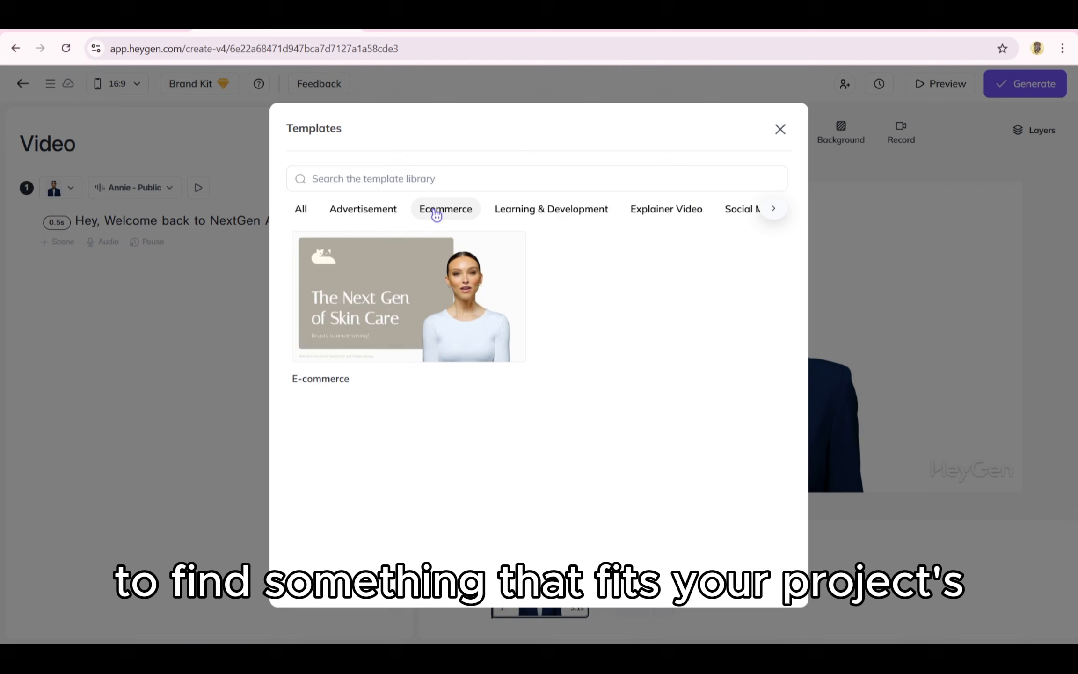
click(501, 210)
click(634, 210)
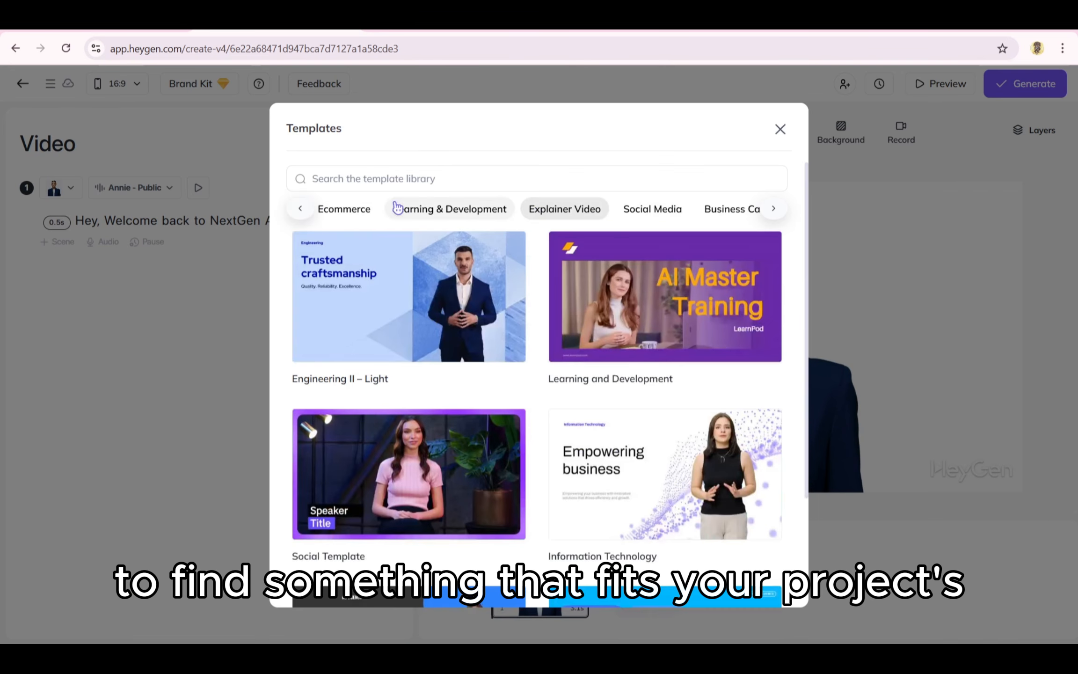
click(314, 209)
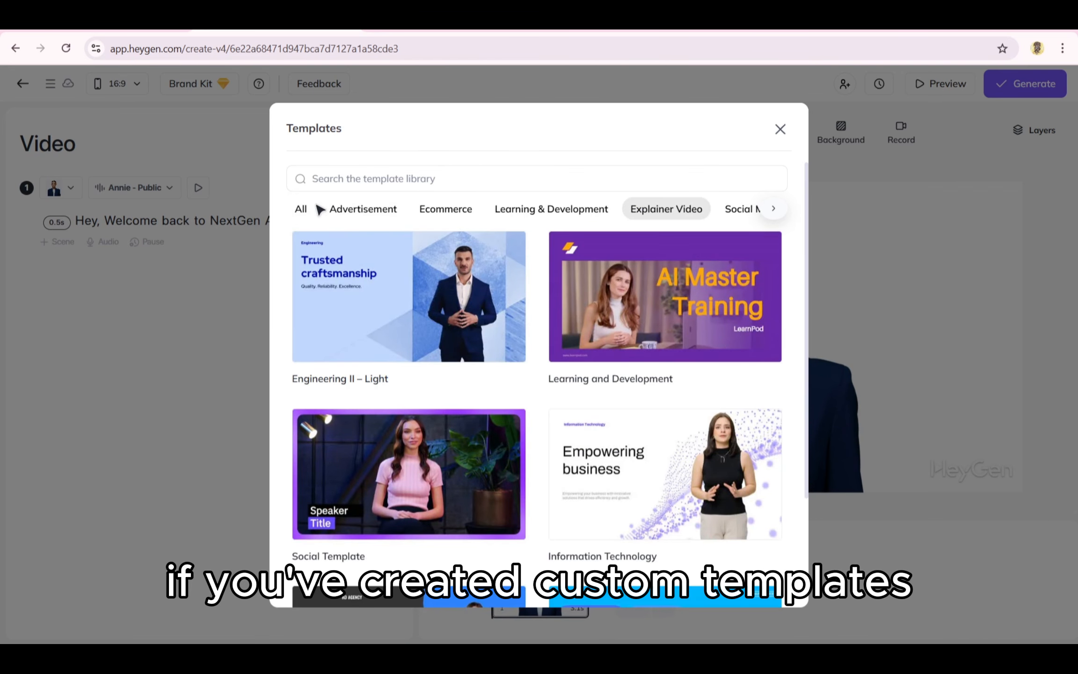
click(309, 214)
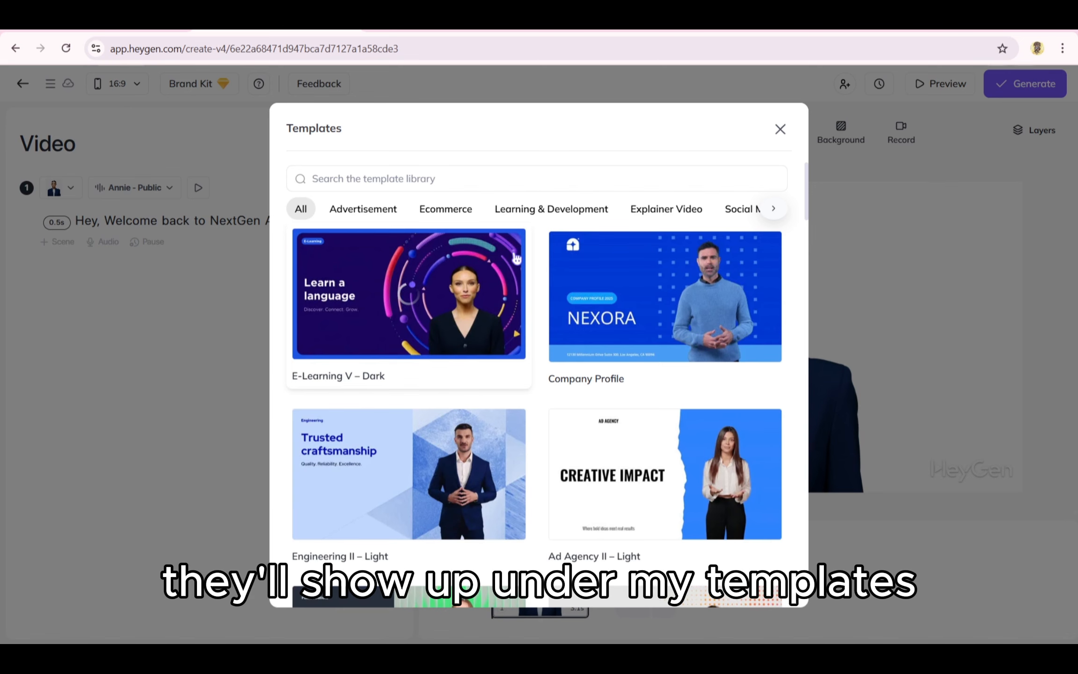
scroll(513, 336, down, 5)
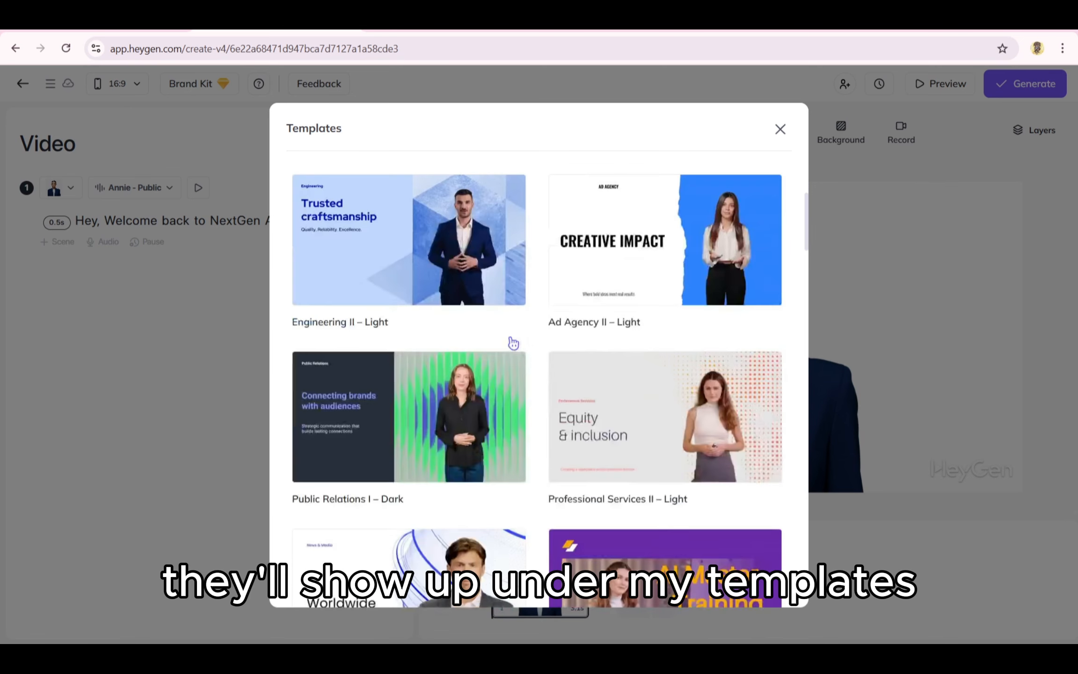
Step: Add the Key Takeaways scene from the Ad Agency II – Light template as scene 2
click(616, 295)
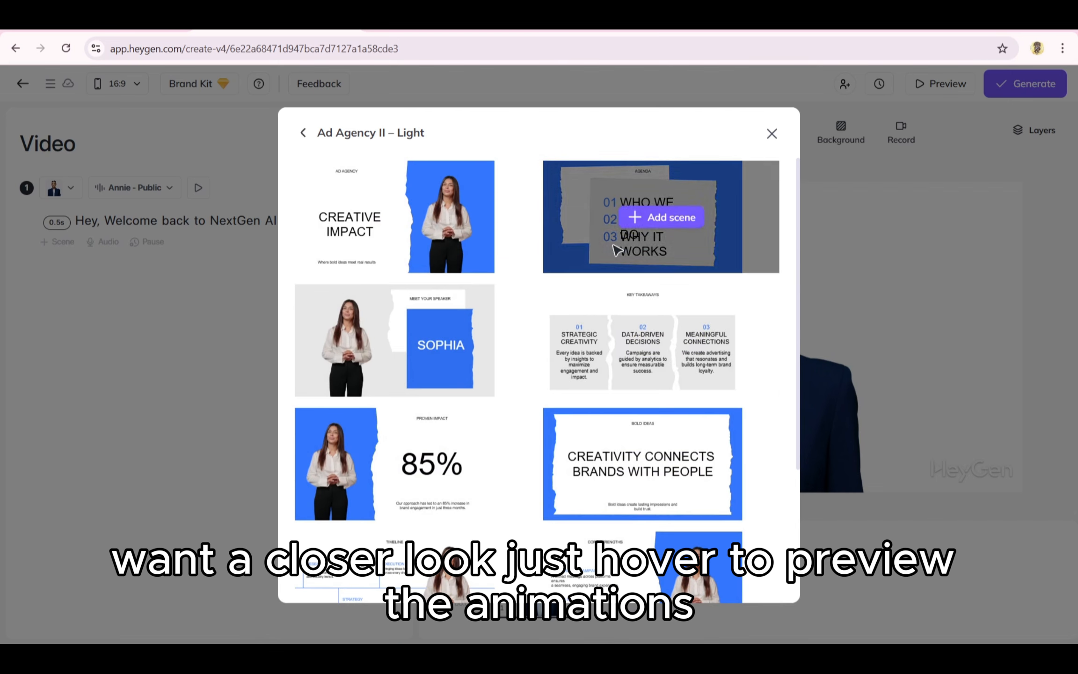
mouse_move(620, 311)
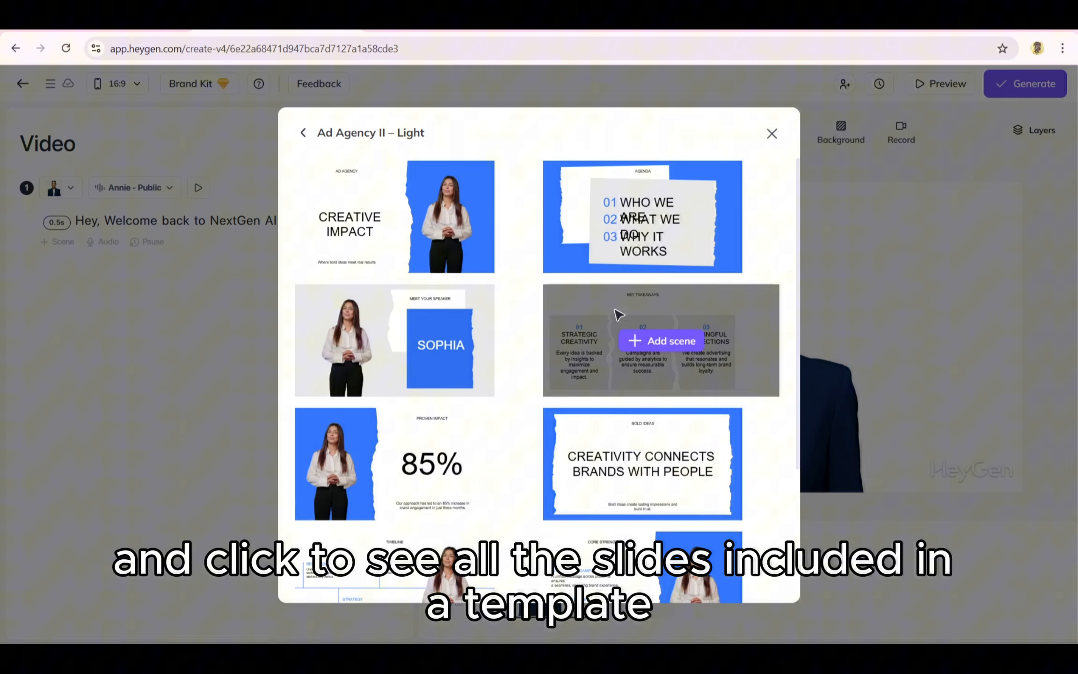
click(632, 343)
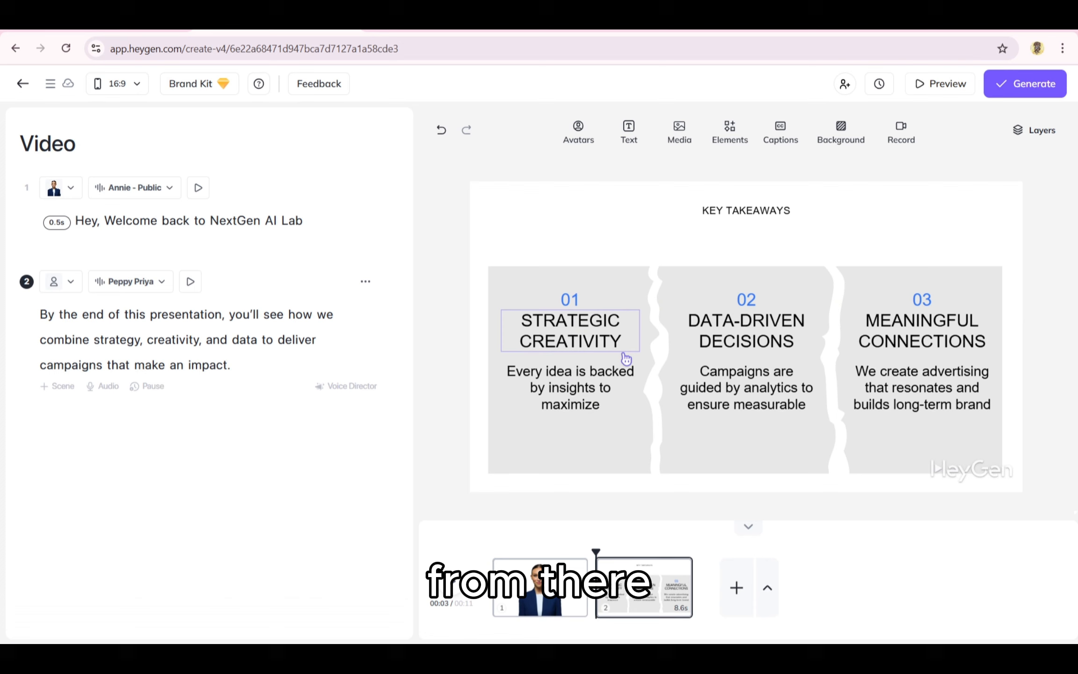
click(611, 304)
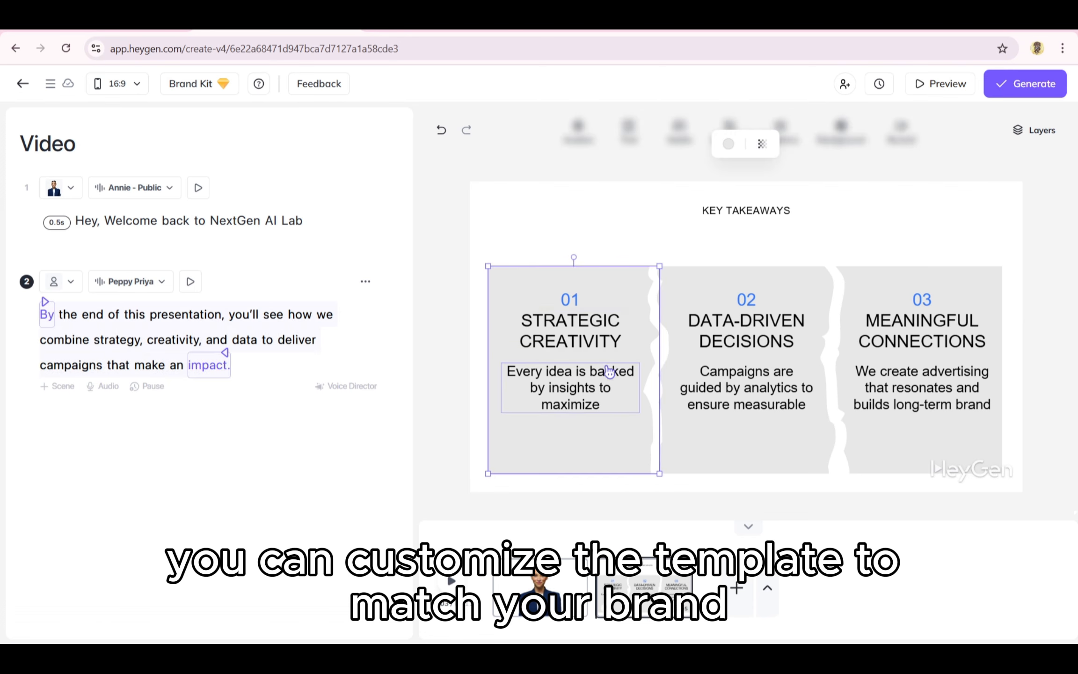
click(606, 323)
click(780, 309)
click(775, 420)
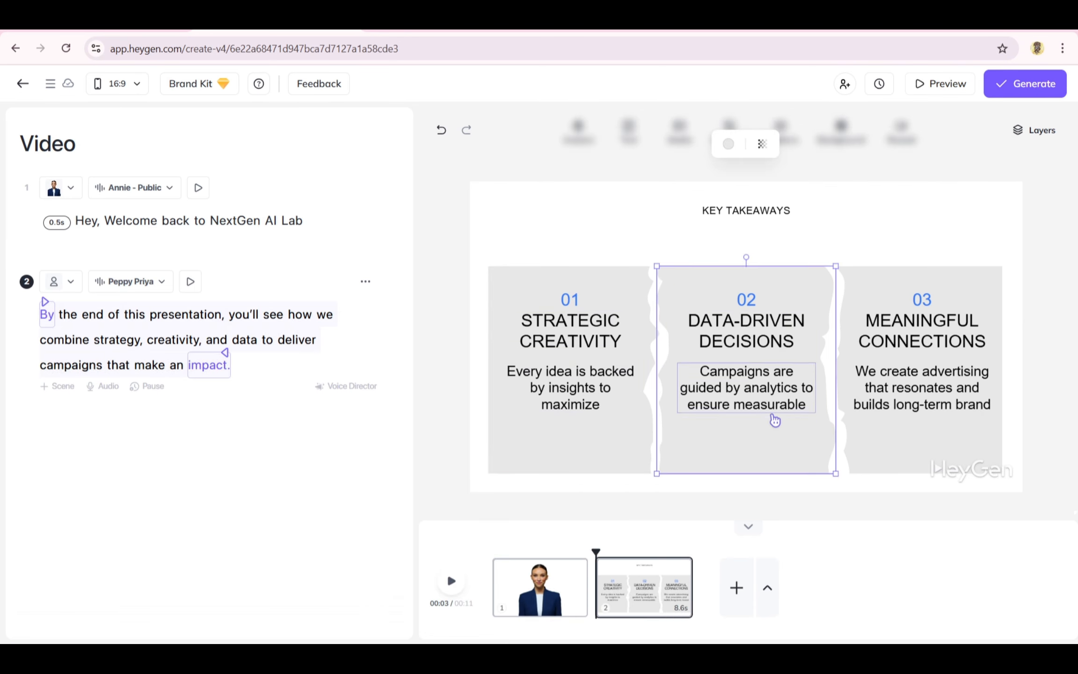
Step: Recolour the Meaningful Connections panel dusty pink and the Data-Driven Decisions panel dark brown
click(902, 279)
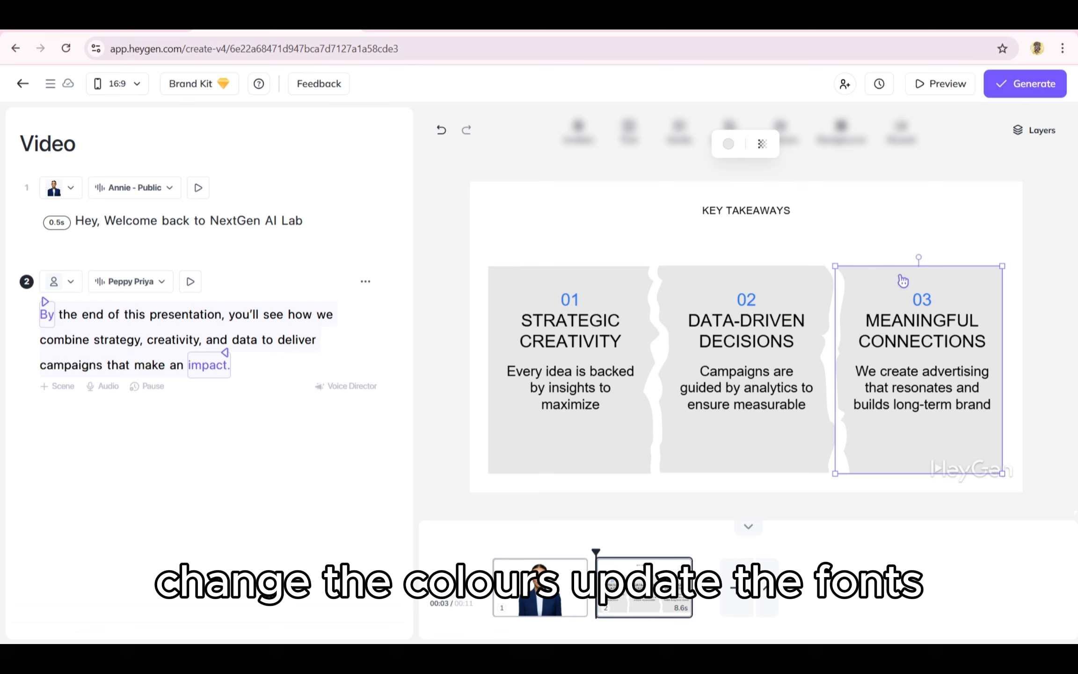
click(732, 142)
click(684, 205)
click(742, 275)
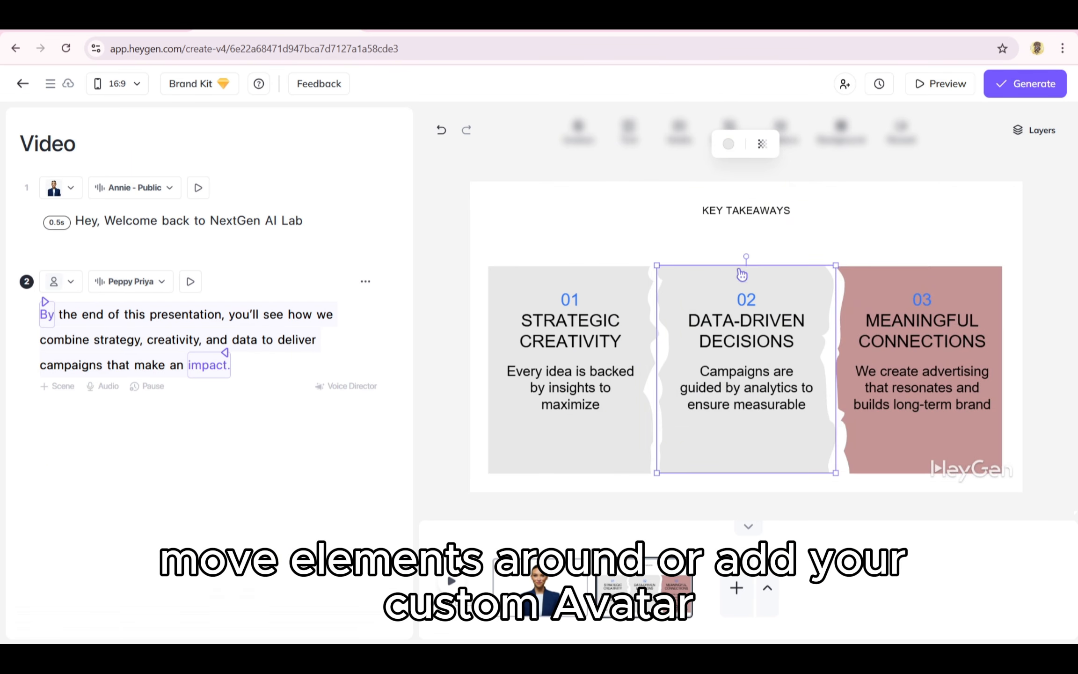
click(723, 143)
click(697, 250)
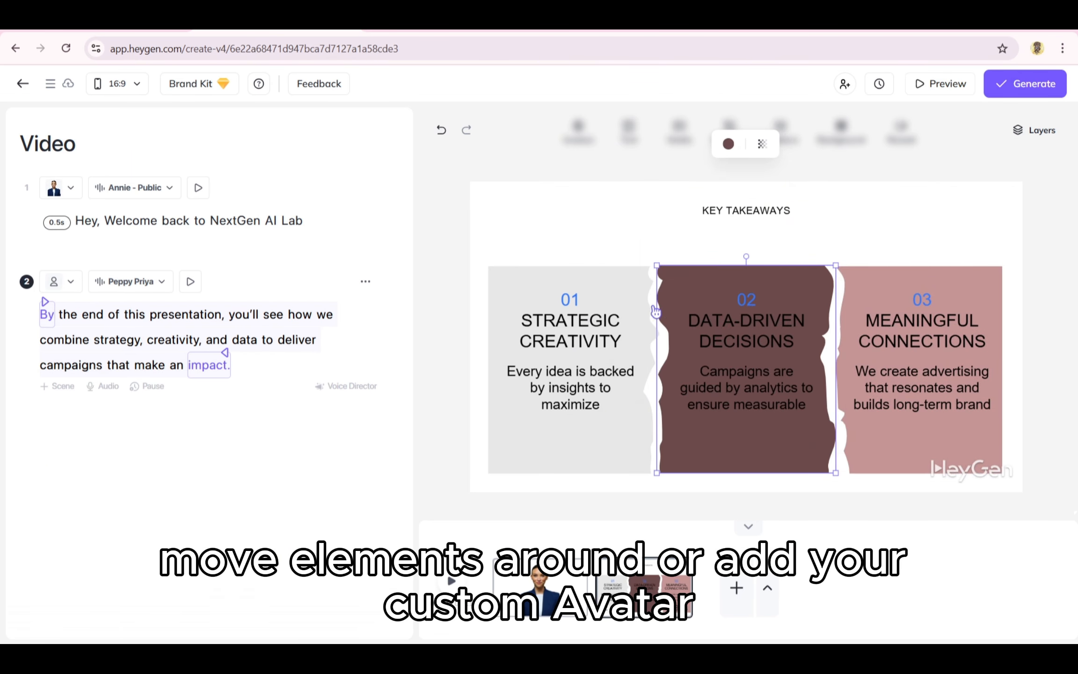
Step: Change the fill colour of the Strategic Creativity panel in the Key Takeaways scene
click(621, 289)
click(728, 144)
click(753, 231)
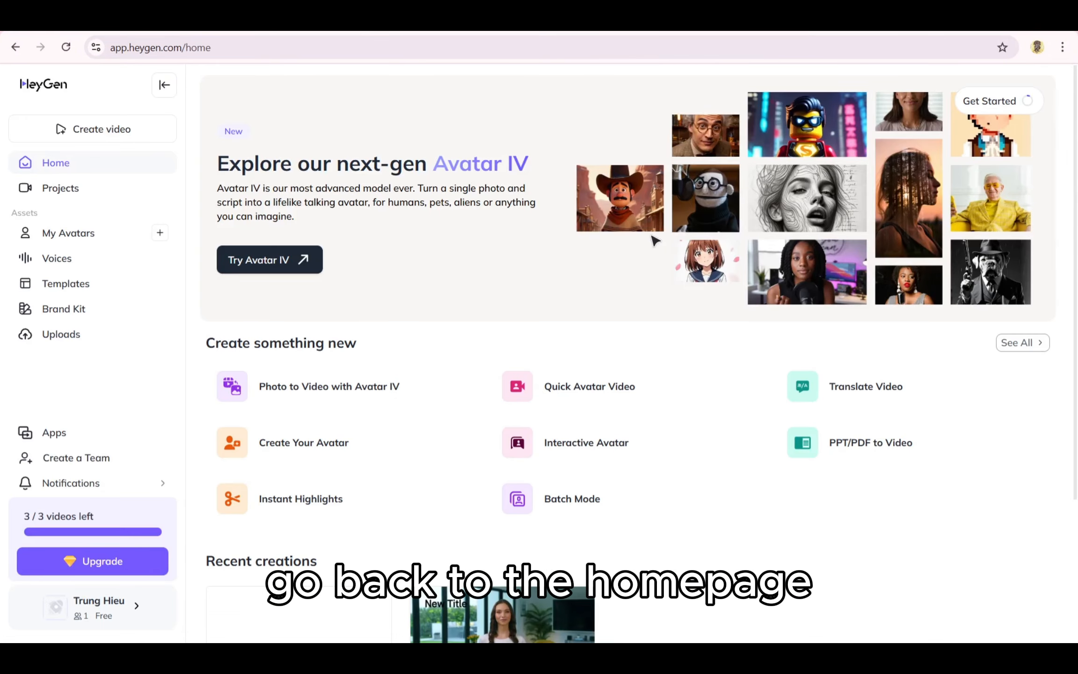
Step: Open the Templates section from the home page
click(120, 293)
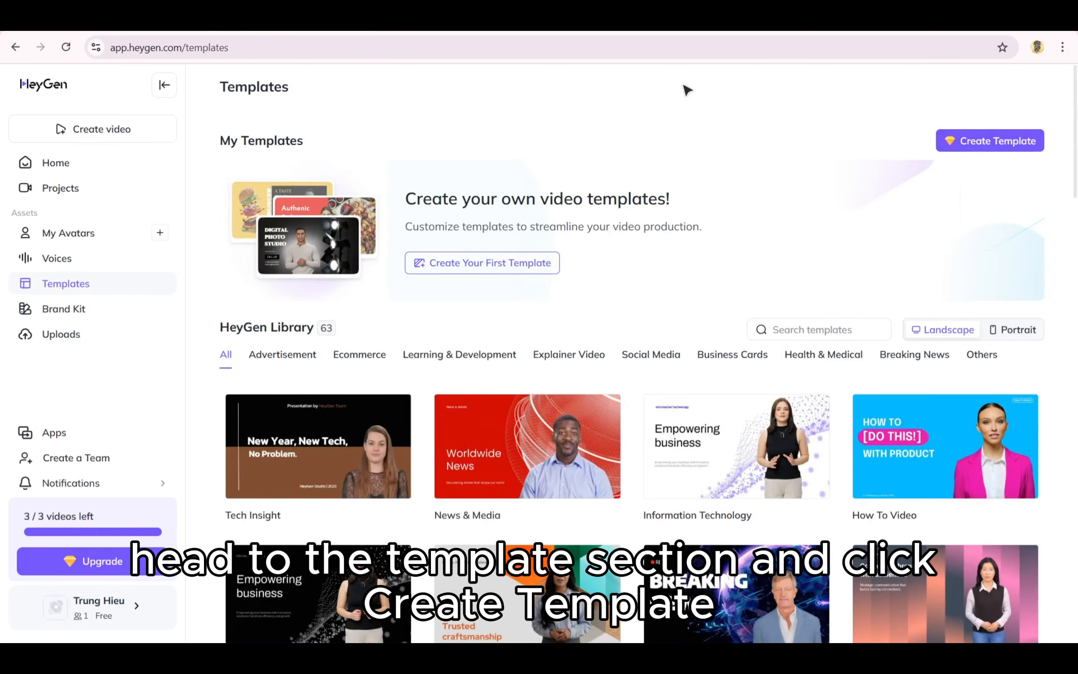